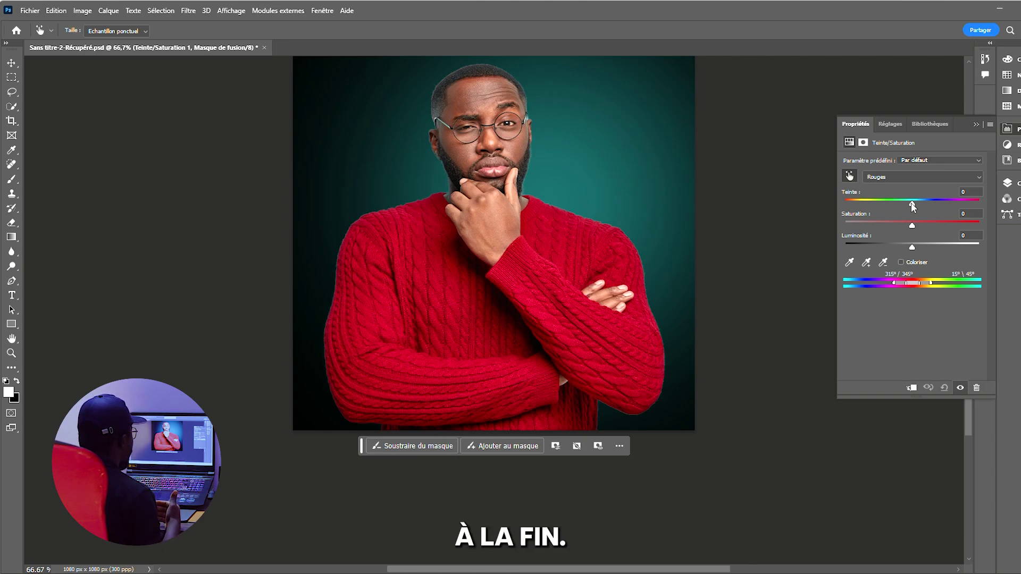
Step: Shift the Rouges hue to -84 and delete the Teinte/Saturation 1 adjustment layer
{"action": "left_click_drag", "start_coordinate": [912, 205], "coordinate": [871, 202]}
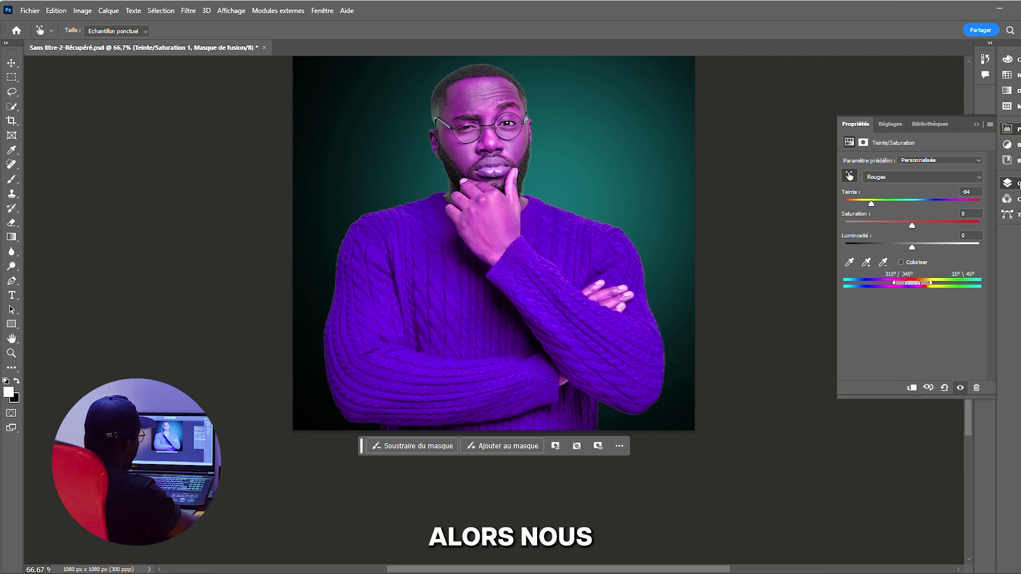
{"action": "left_click", "coordinate": [1007, 183]}
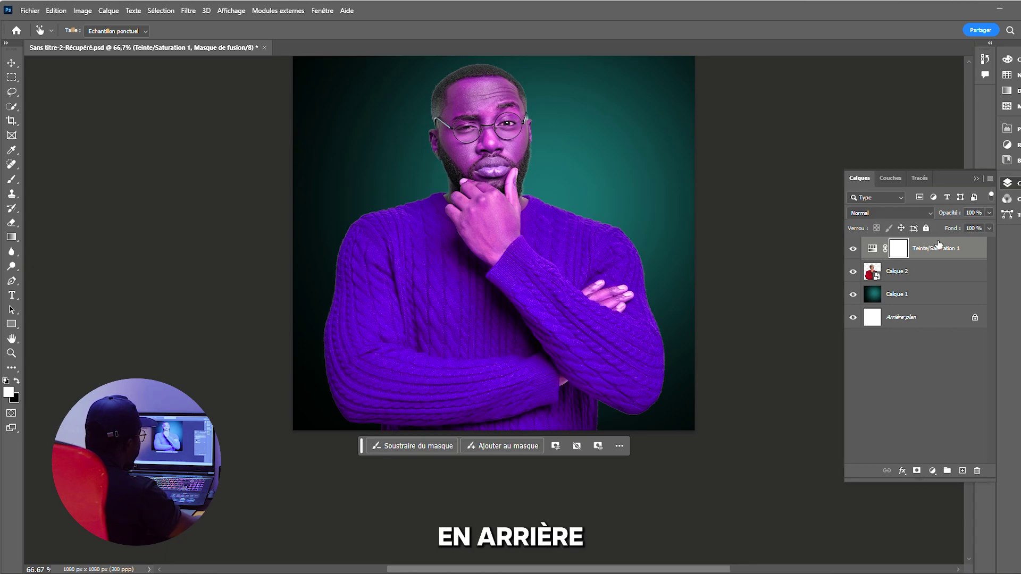
{"action": "left_click_drag", "start_coordinate": [972, 257], "coordinate": [976, 471]}
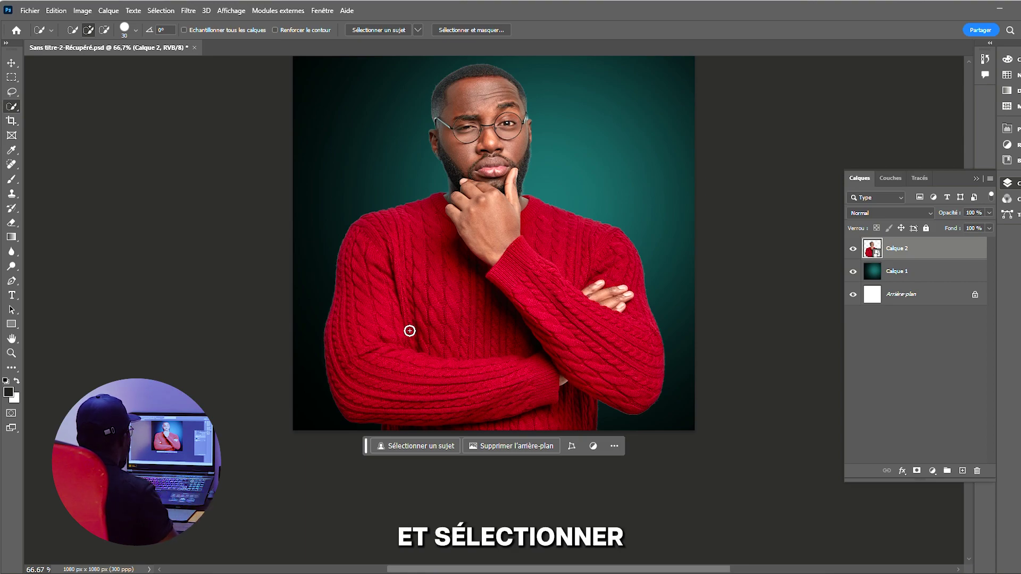
Step: Select the red sweater on Calque 2 with Quick Selection and subtract the fingers over the upper arm with the Lasso
{"action": "mouse_move", "coordinate": [351, 297]}
{"action": "left_mouse_down"}
{"action": "mouse_move", "coordinate": [418, 357]}
{"action": "mouse_move", "coordinate": [436, 363]}
{"action": "mouse_move", "coordinate": [450, 351]}
{"action": "mouse_move", "coordinate": [454, 373]}
{"action": "mouse_move", "coordinate": [446, 302]}
{"action": "mouse_move", "coordinate": [478, 318]}
{"action": "mouse_move", "coordinate": [495, 361]}
{"action": "mouse_move", "coordinate": [542, 393]}
{"action": "mouse_move", "coordinate": [556, 276]}
{"action": "mouse_move", "coordinate": [592, 326]}
{"action": "mouse_move", "coordinate": [596, 354]}
{"action": "mouse_move", "coordinate": [532, 375]}
{"action": "left_mouse_up"}
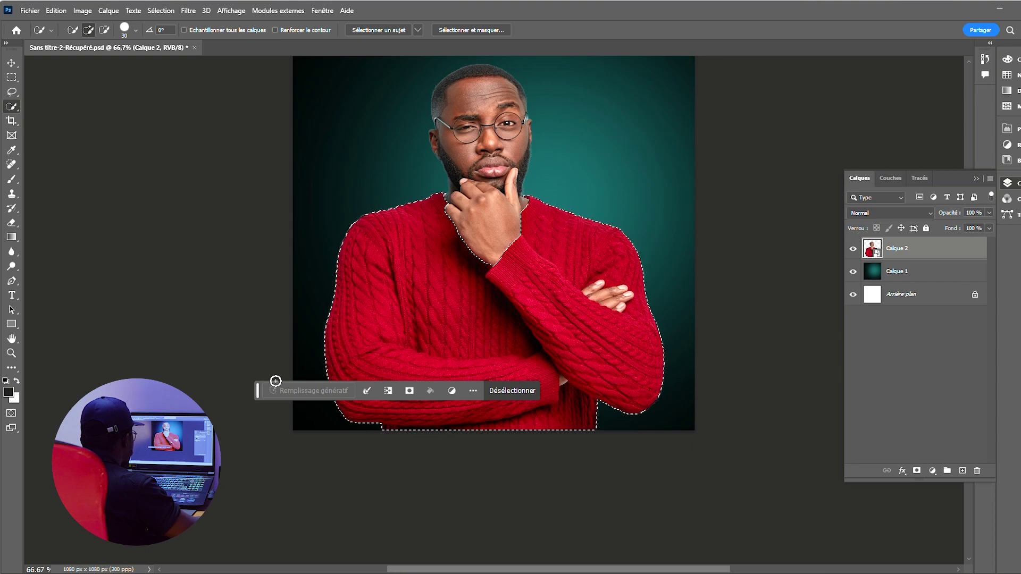
{"action": "left_click_drag", "start_coordinate": [258, 391], "coordinate": [333, 487]}
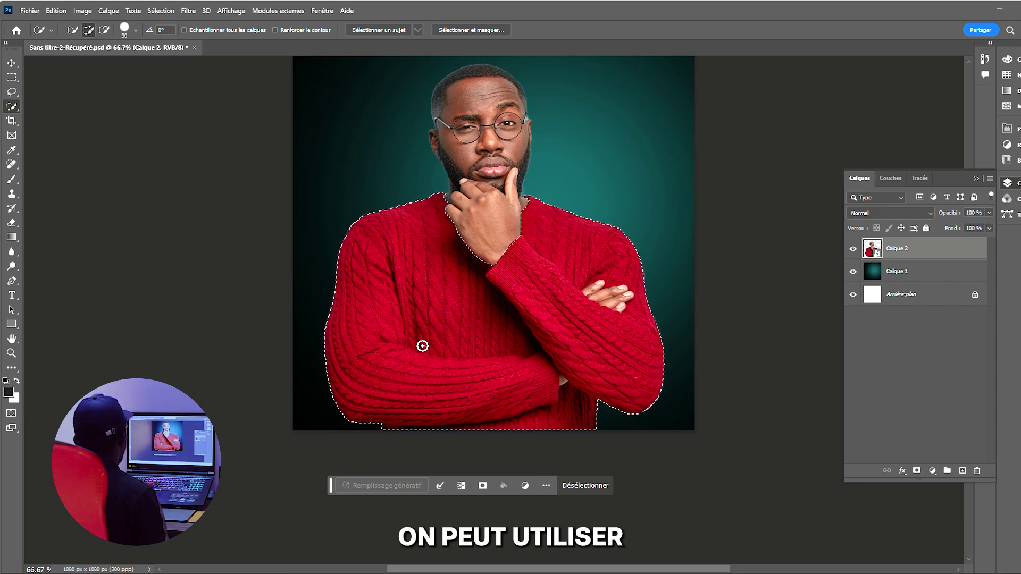
{"action": "left_click", "coordinate": [11, 93]}
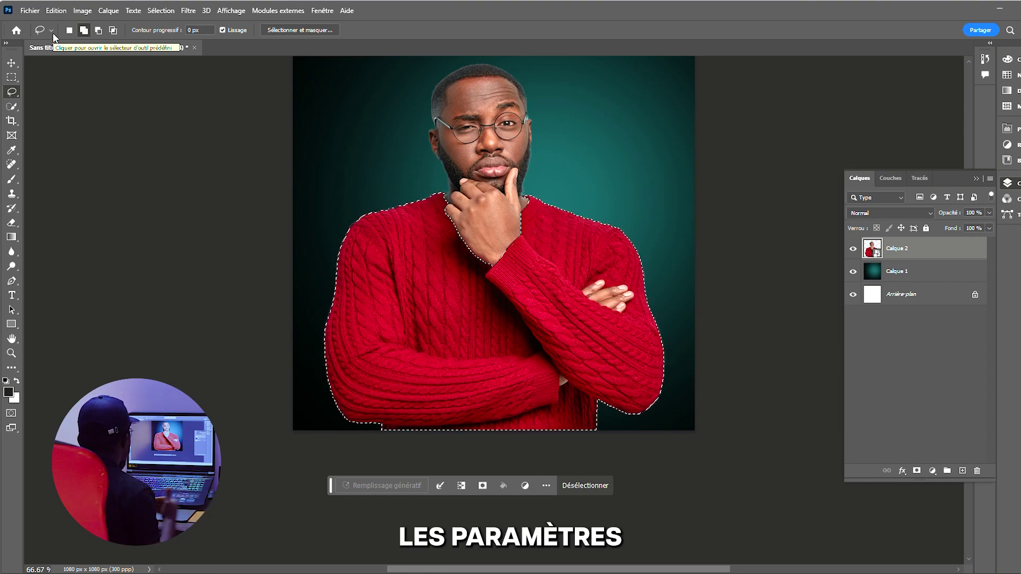
{"action": "left_click", "coordinate": [99, 29]}
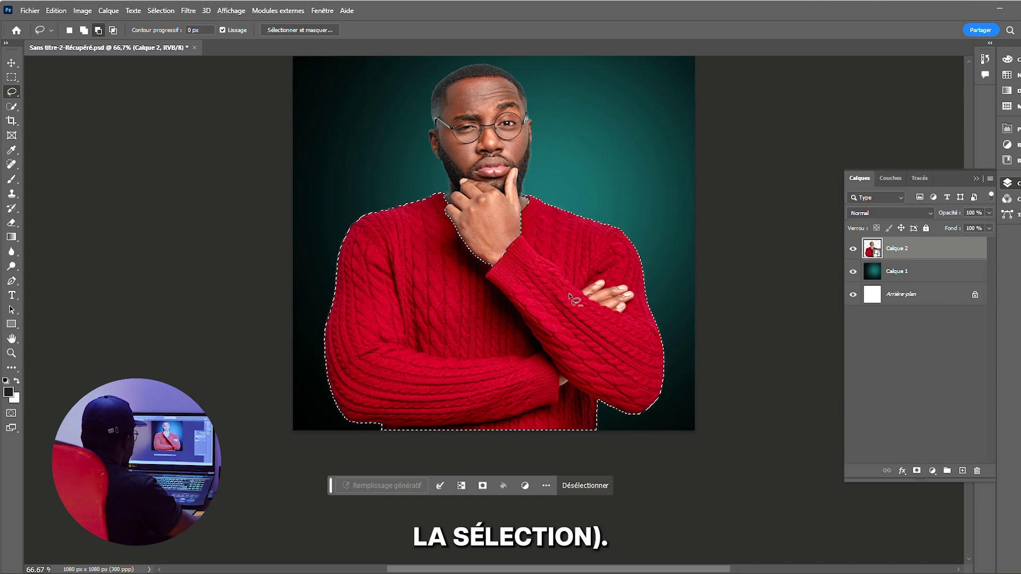
{"action": "scroll", "coordinate": [577, 298], "scroll_direction": "up", "scroll_amount": 5}
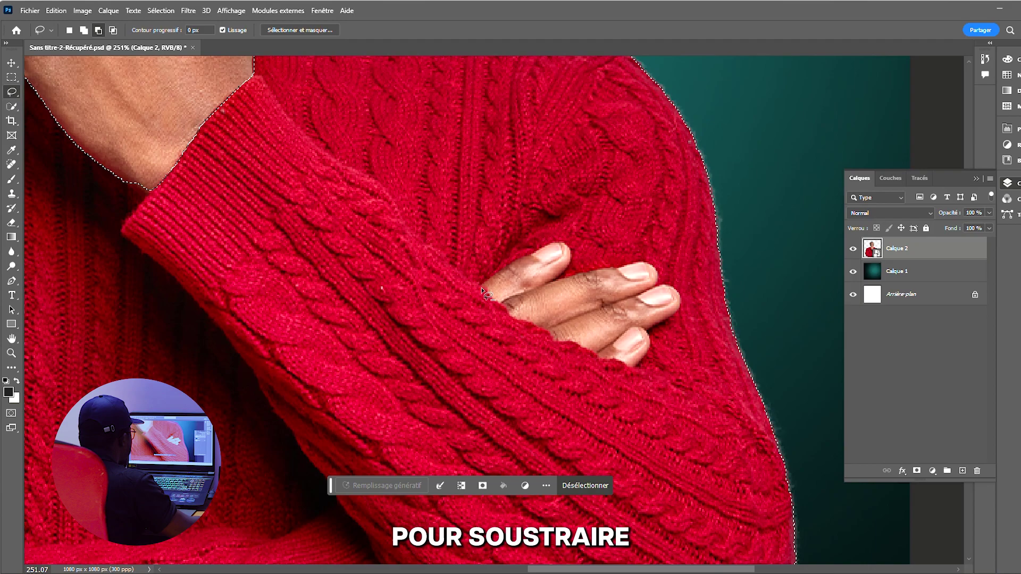
{"action": "mouse_move", "coordinate": [482, 285]}
{"action": "left_mouse_down"}
{"action": "mouse_move", "coordinate": [554, 242]}
{"action": "mouse_move", "coordinate": [573, 254]}
{"action": "mouse_move", "coordinate": [559, 282]}
{"action": "left_mouse_up"}
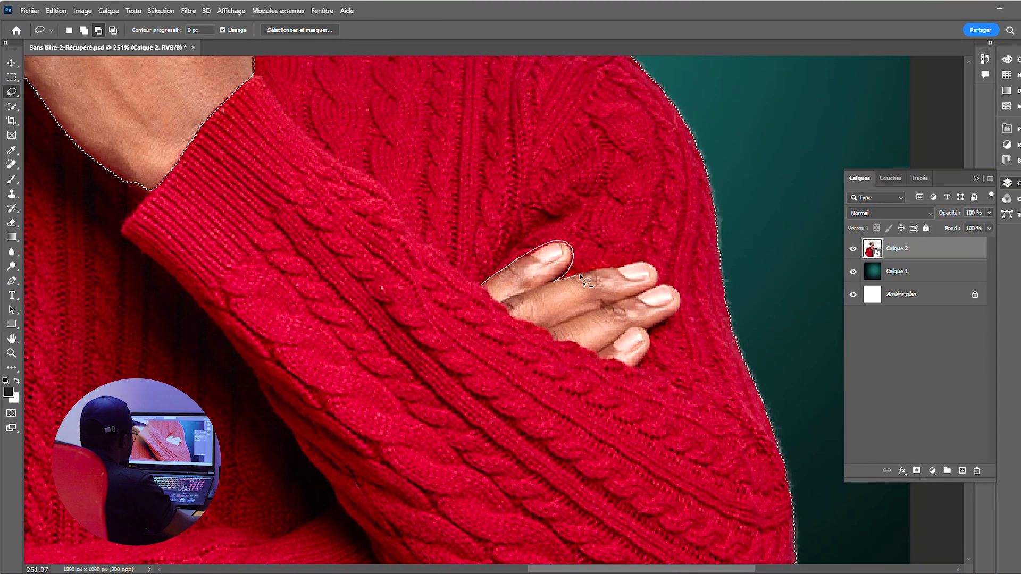
{"action": "mouse_move", "coordinate": [663, 284]}
{"action": "left_mouse_down"}
{"action": "mouse_move", "coordinate": [679, 288]}
{"action": "mouse_move", "coordinate": [681, 314]}
{"action": "mouse_move", "coordinate": [658, 325]}
{"action": "mouse_move", "coordinate": [640, 365]}
{"action": "mouse_move", "coordinate": [544, 334]}
{"action": "mouse_move", "coordinate": [482, 287]}
{"action": "left_mouse_up"}
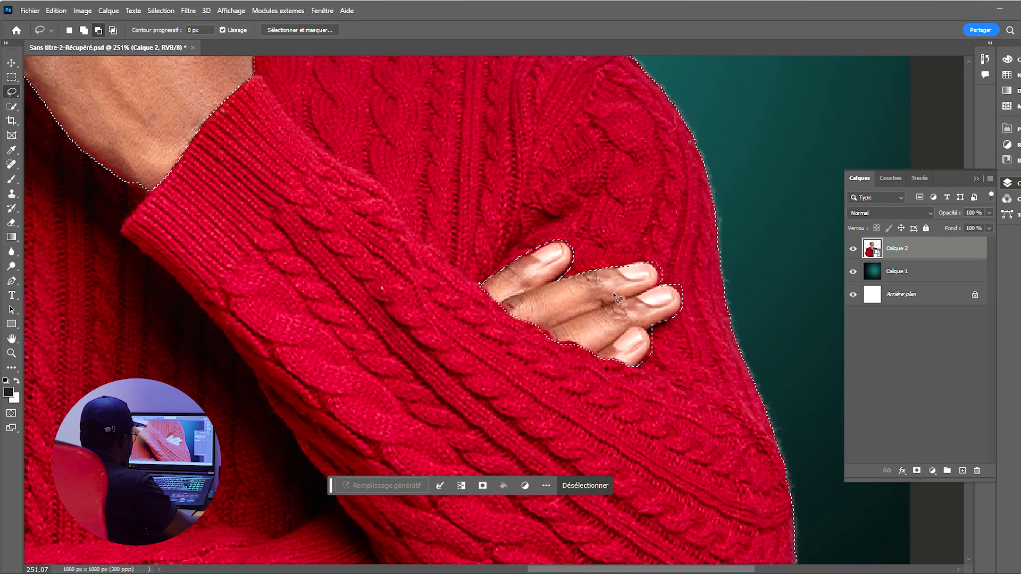
Step: Examine the edges of the sweater selection around the hands and crossed arms
{"action": "scroll", "coordinate": [606, 355], "scroll_direction": "down", "scroll_amount": 5}
{"action": "scroll", "coordinate": [606, 355], "scroll_direction": "up", "scroll_amount": 4}
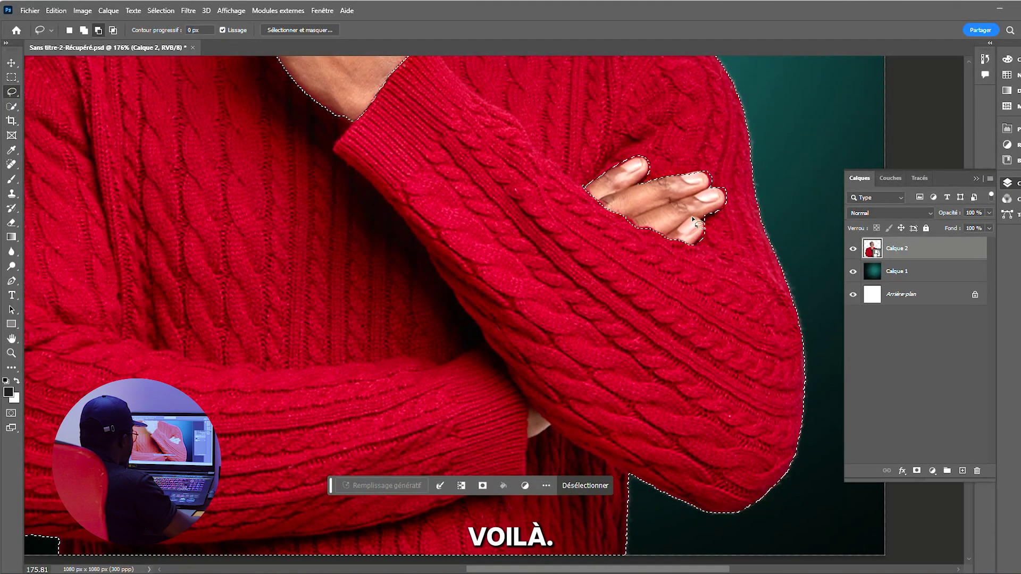
{"action": "scroll", "coordinate": [725, 280], "scroll_direction": "down", "scroll_amount": 5}
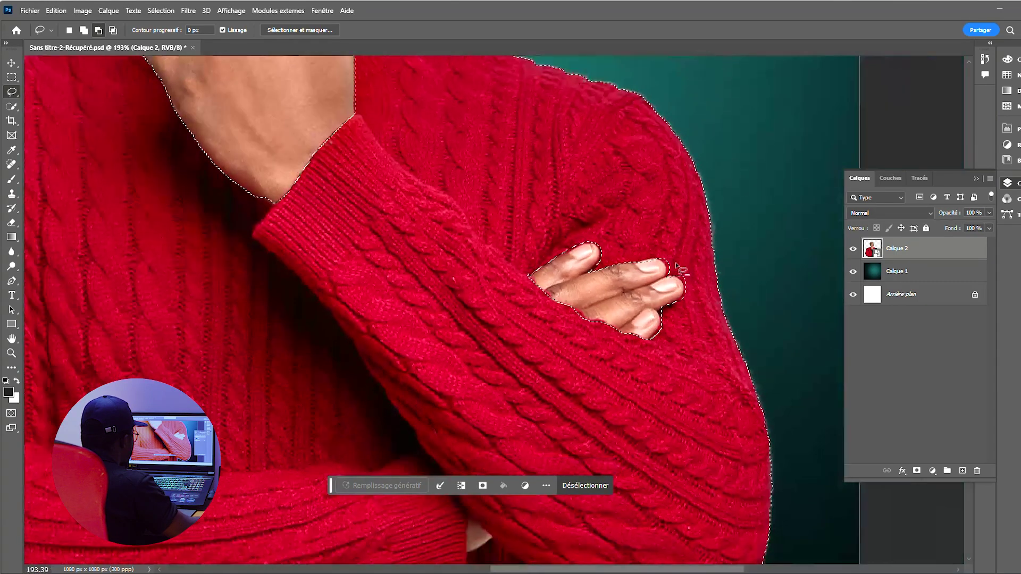
{"action": "scroll", "coordinate": [533, 260], "scroll_direction": "up", "scroll_amount": 1}
{"action": "scroll", "coordinate": [548, 298], "scroll_direction": "down", "scroll_amount": 2}
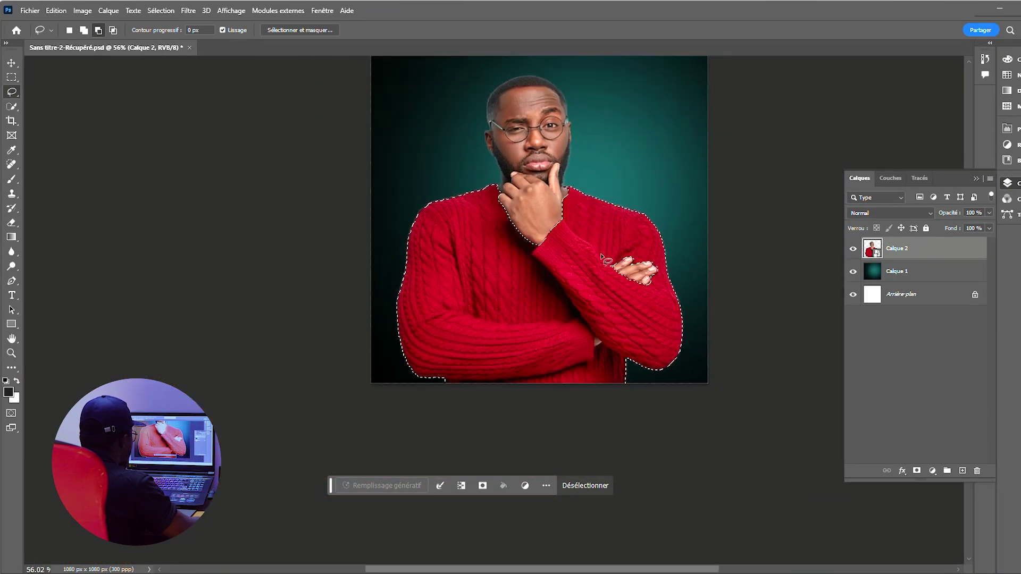
{"action": "scroll", "coordinate": [574, 344], "scroll_direction": "up", "scroll_amount": 2}
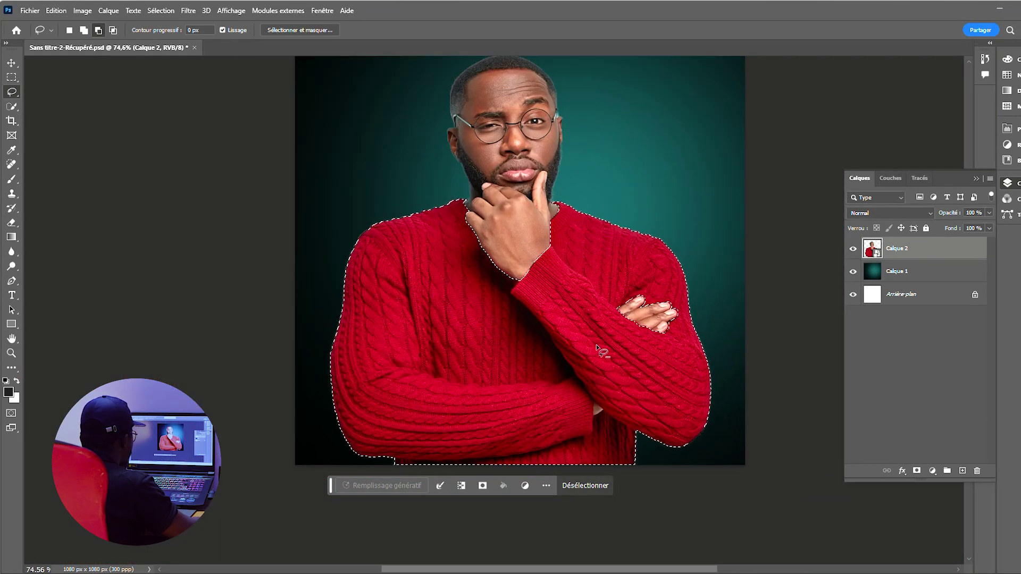
{"action": "scroll", "coordinate": [590, 343], "scroll_direction": "down", "scroll_amount": 2}
{"action": "scroll", "coordinate": [611, 336], "scroll_direction": "up", "scroll_amount": 1}
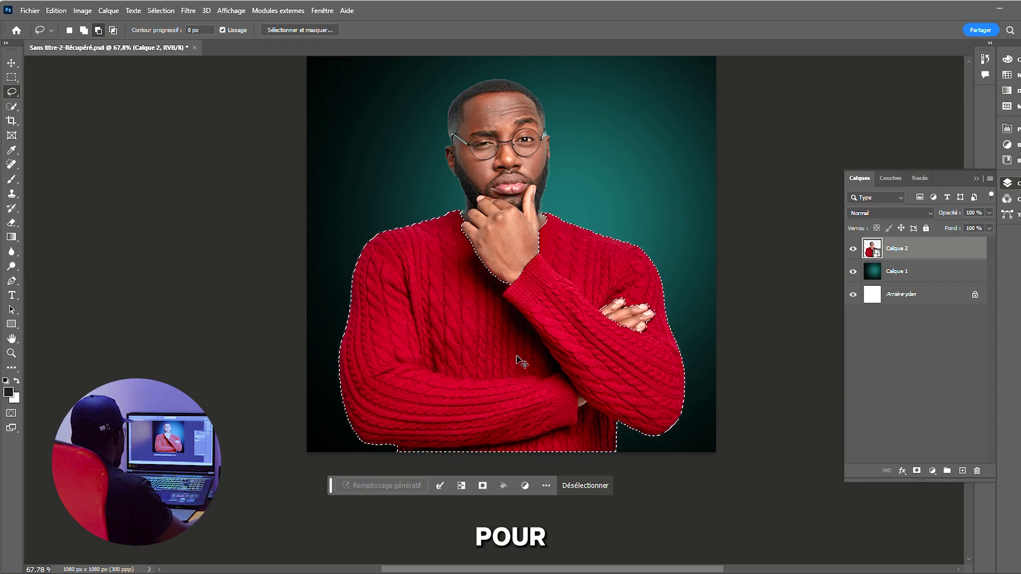
Step: Drop the current selection and load the saved Rouge channel as a new selection
{"action": "key", "text": "ctrl+d"}
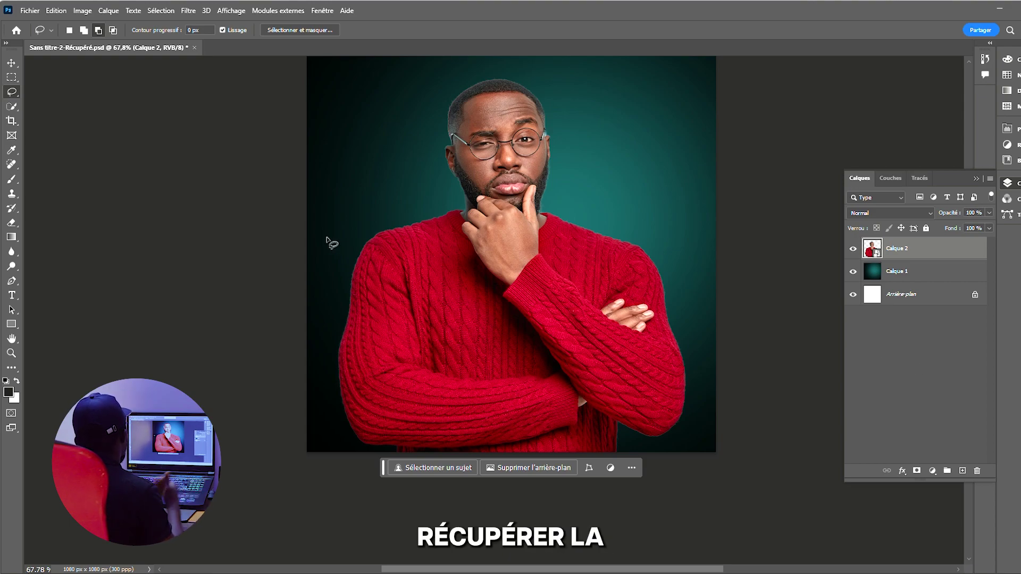
{"action": "left_click", "coordinate": [160, 11]}
{"action": "left_click", "coordinate": [180, 259]}
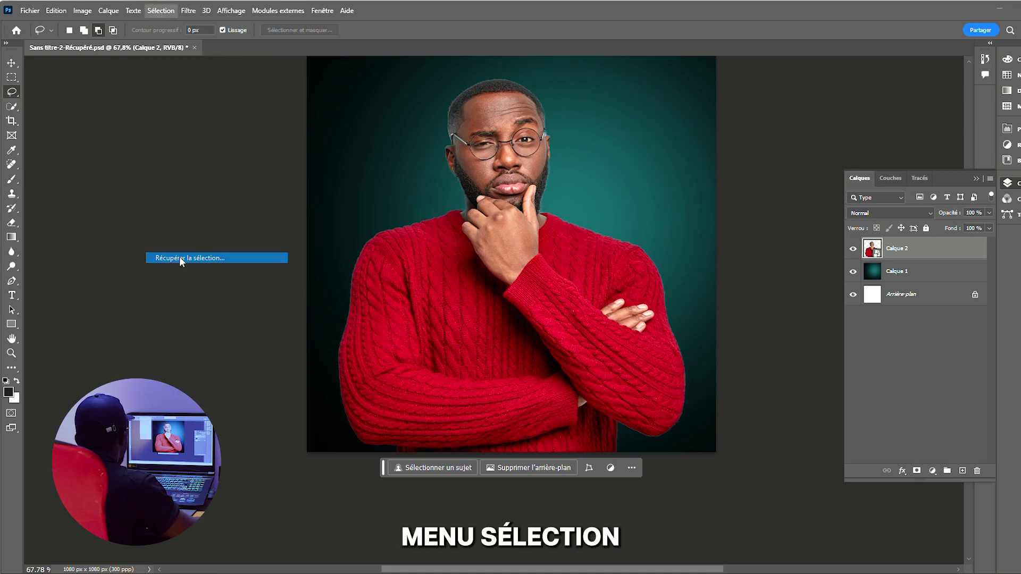
{"action": "left_click", "coordinate": [523, 173]}
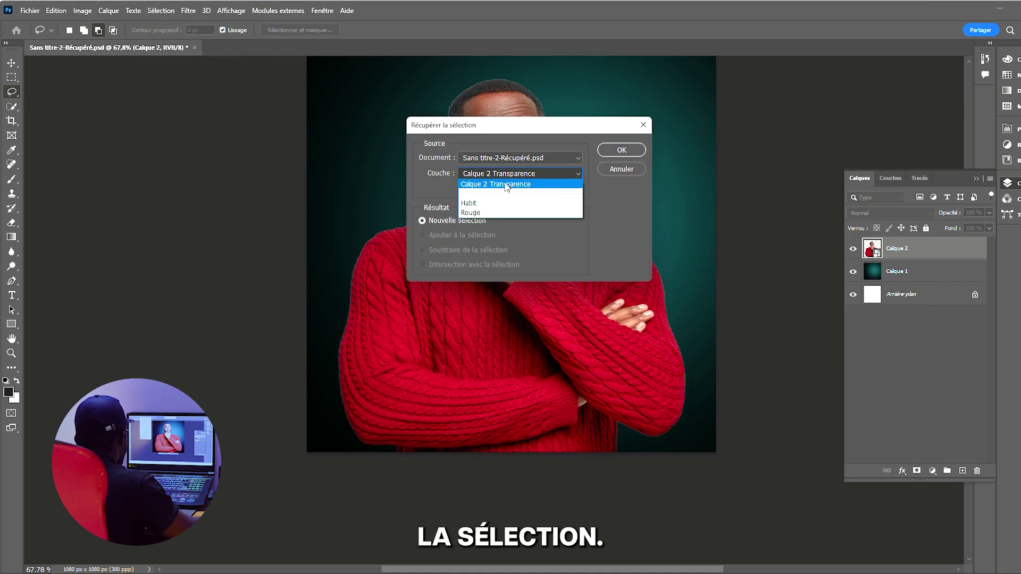
{"action": "left_click", "coordinate": [478, 215]}
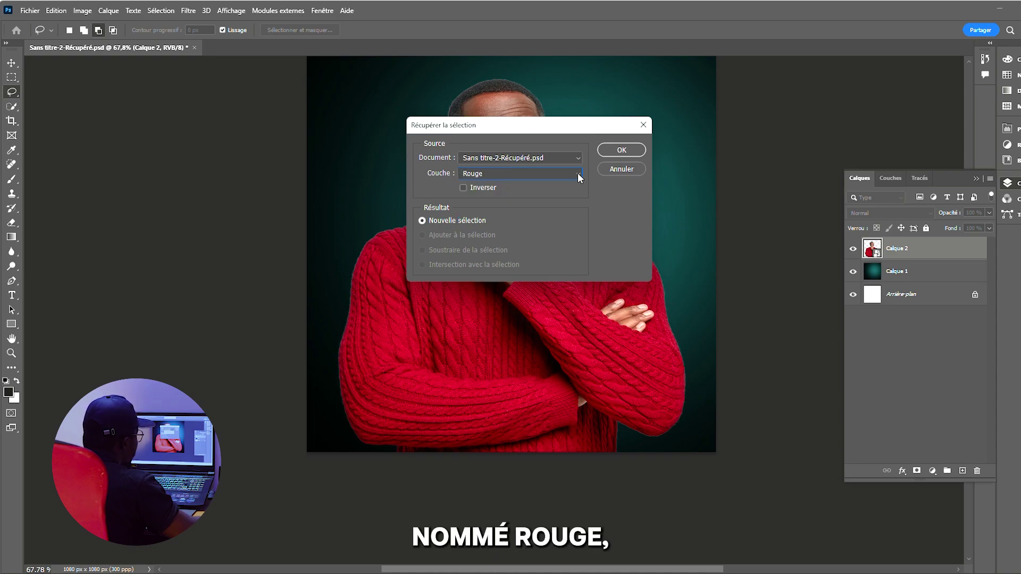
{"action": "left_click", "coordinate": [627, 153]}
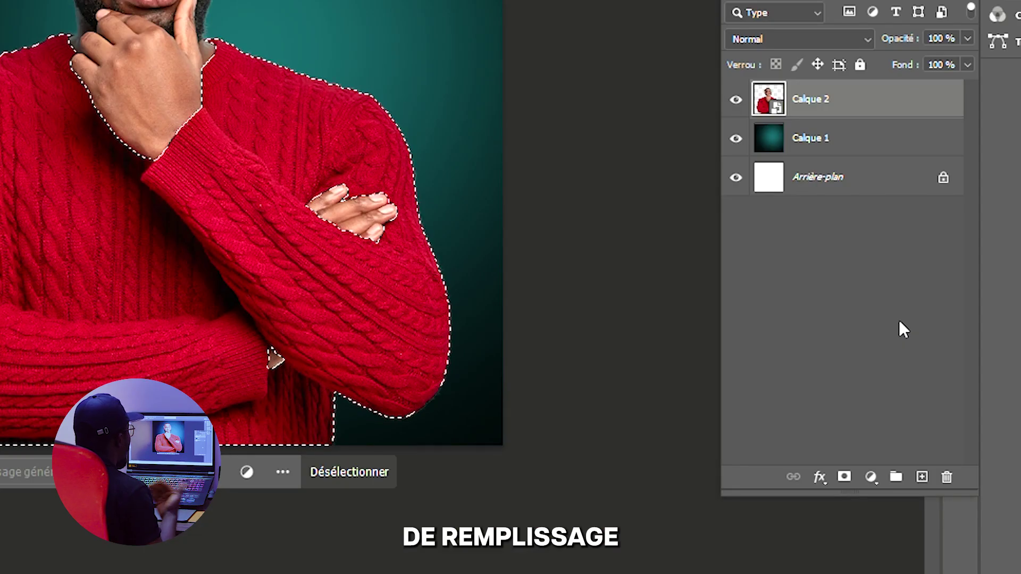
Step: Add a Teinte/Saturation adjustment layer limited to the selected sweater and set its hue to -92
{"action": "left_click", "coordinate": [870, 476]}
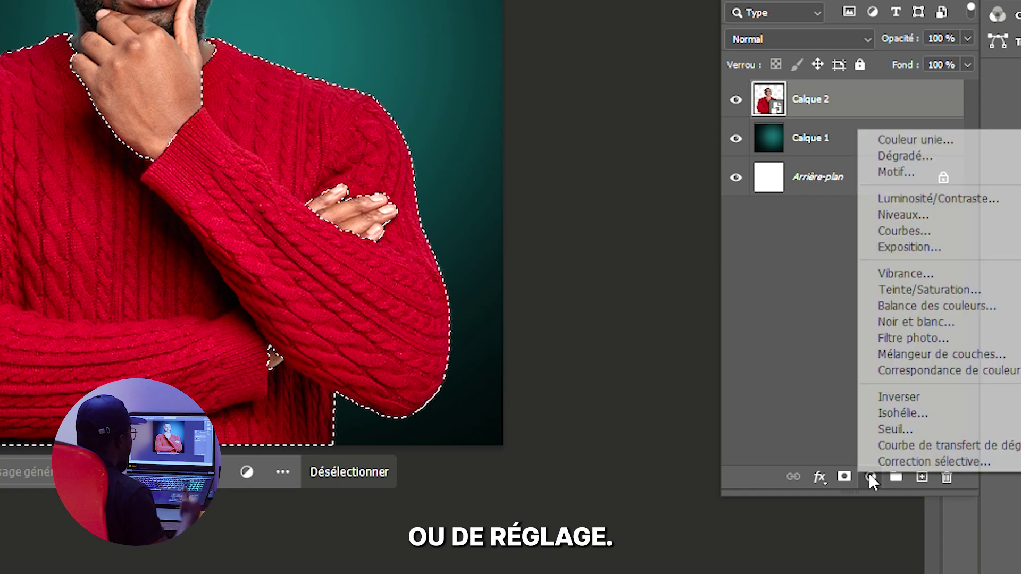
{"action": "left_click", "coordinate": [926, 287]}
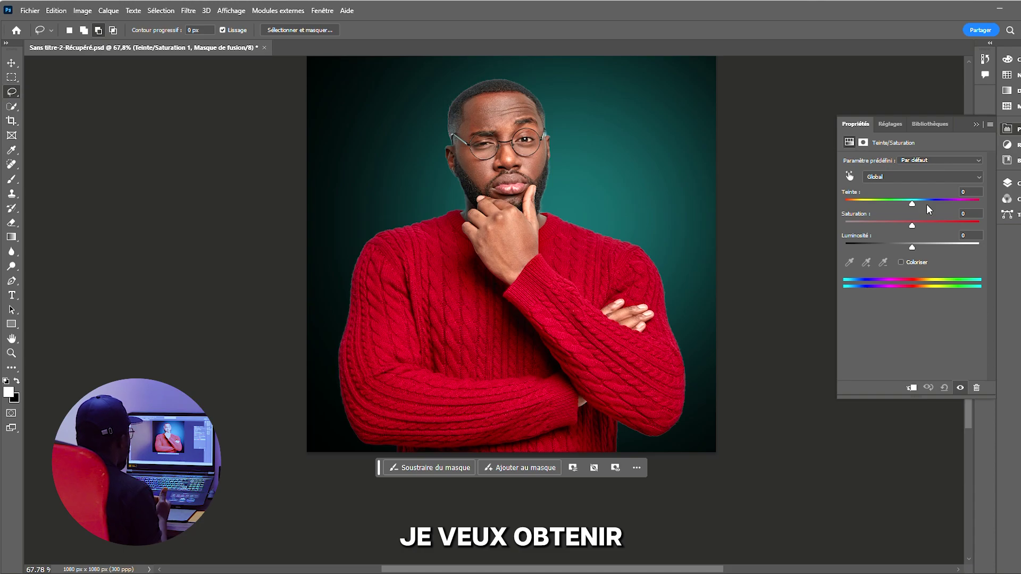
{"action": "left_click_drag", "start_coordinate": [911, 205], "coordinate": [869, 204]}
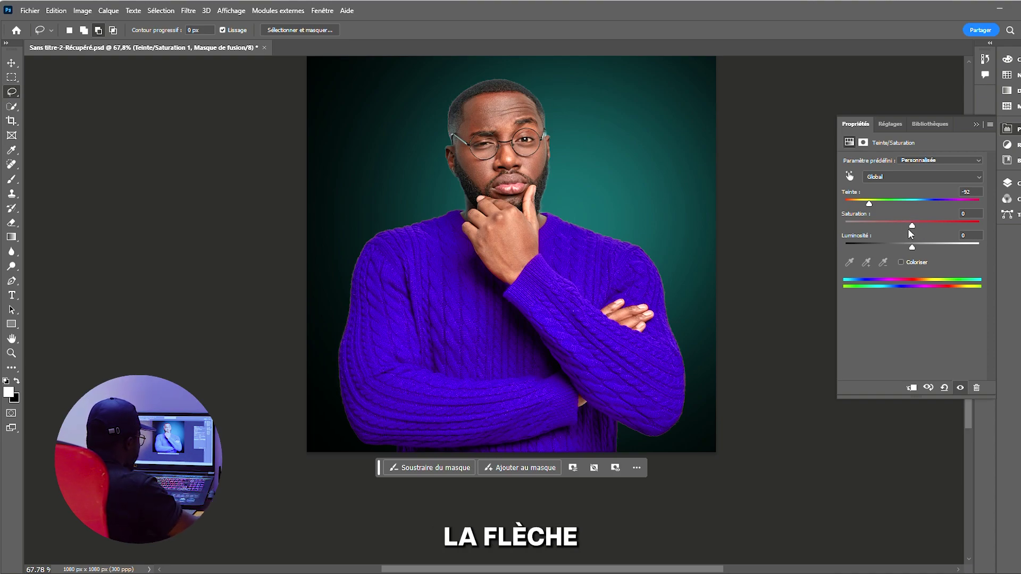
Step: Try saturation values of +83, +100 and -49 on the sweater adjustment, and reset the saturation to 0
{"action": "left_click_drag", "start_coordinate": [912, 224], "coordinate": [966, 226]}
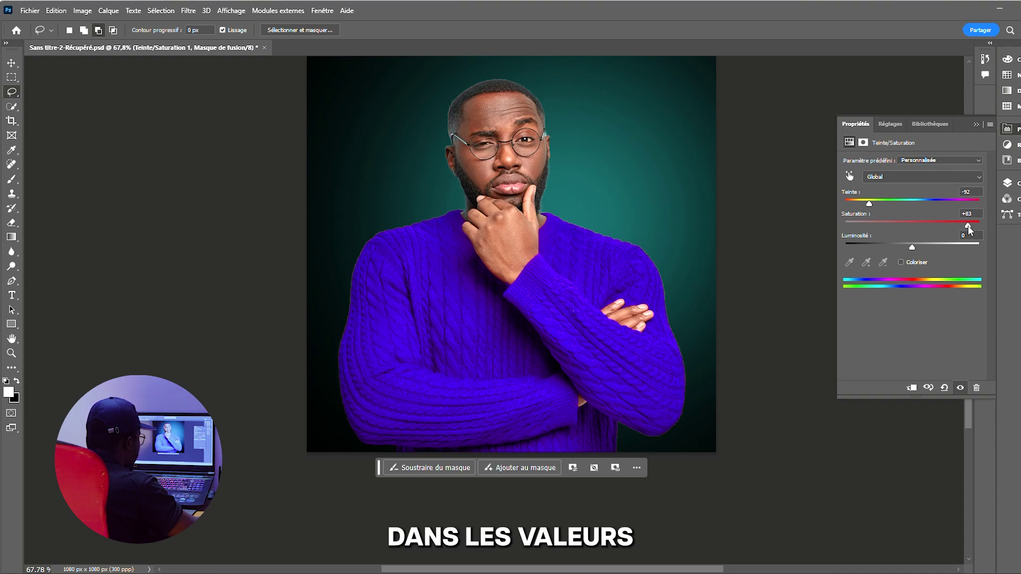
{"action": "mouse_move", "coordinate": [968, 226]}
{"action": "left_mouse_down"}
{"action": "mouse_move", "coordinate": [947, 229]}
{"action": "mouse_move", "coordinate": [981, 231]}
{"action": "left_mouse_up"}
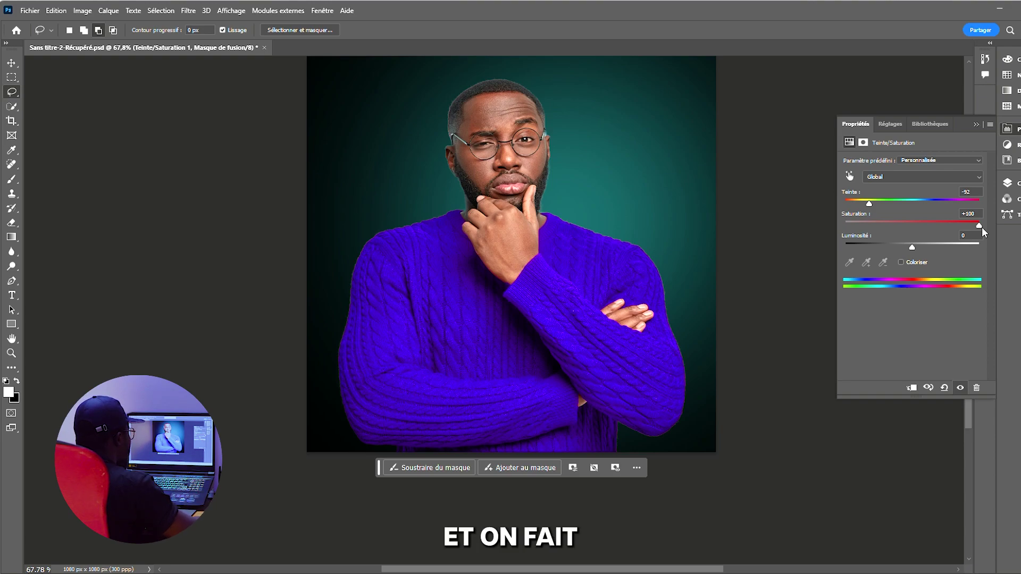
{"action": "left_click_drag", "start_coordinate": [978, 225], "coordinate": [879, 238]}
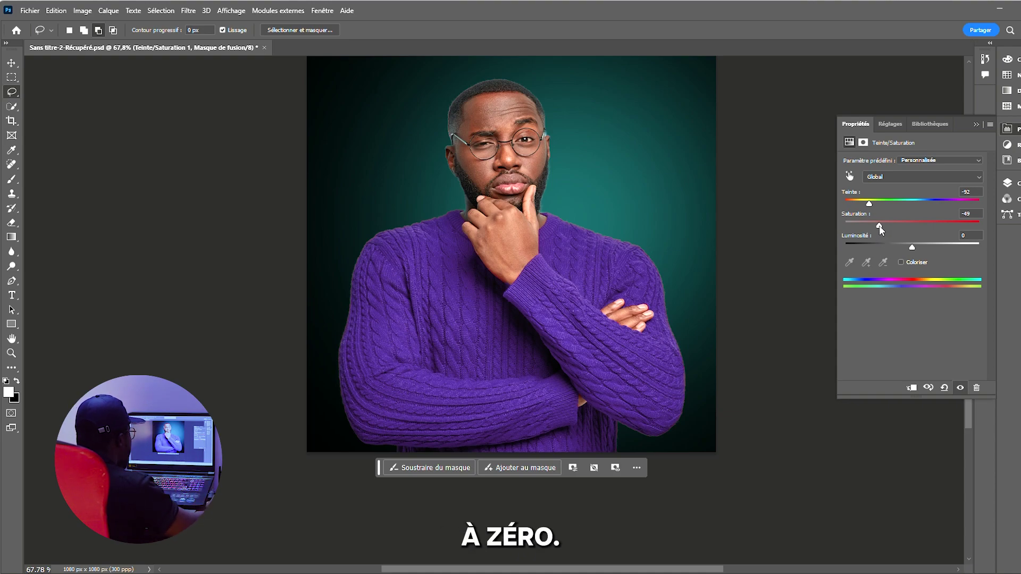
{"action": "double_click", "coordinate": [879, 226]}
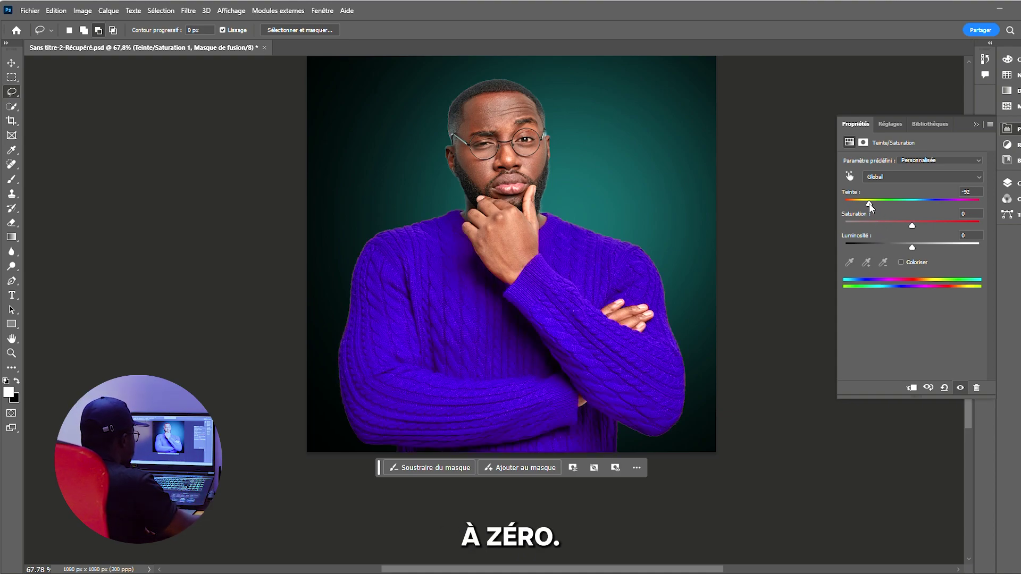
Step: Reset the hue of the sweater's adjustment layer and set it to -98
{"action": "double_click", "coordinate": [867, 203]}
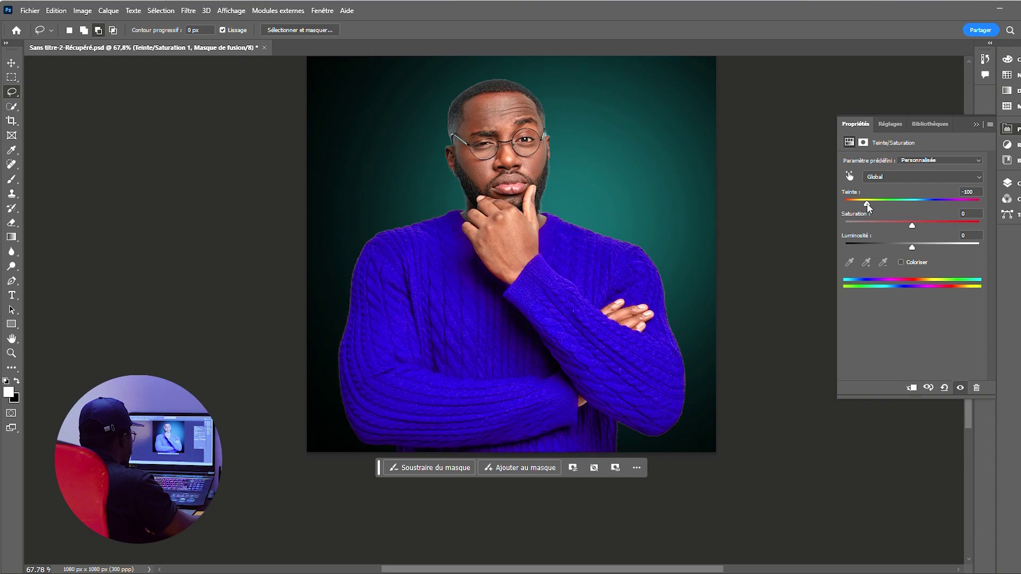
{"action": "left_click", "coordinate": [1006, 182]}
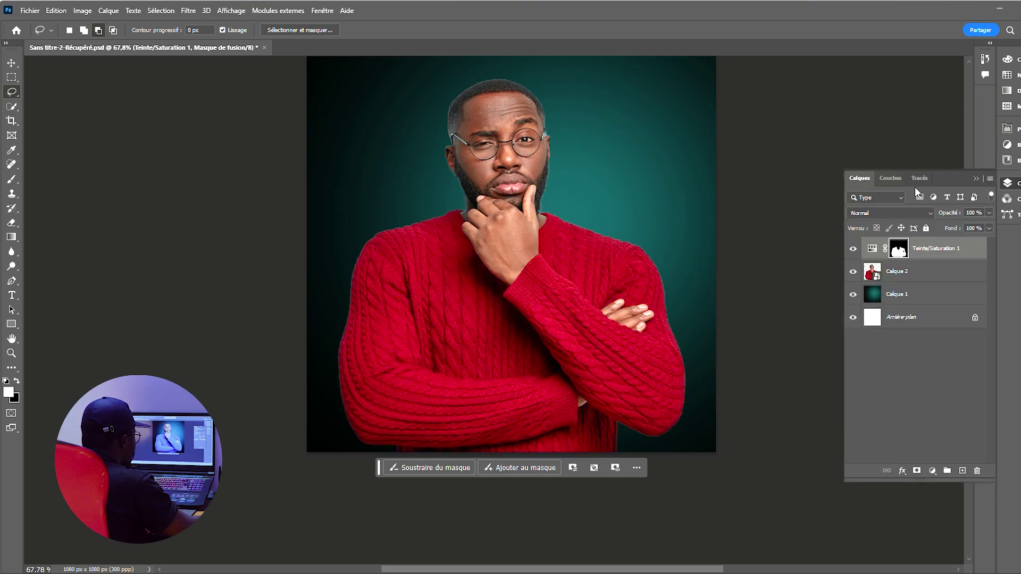
{"action": "double_click", "coordinate": [872, 248]}
{"action": "left_click_drag", "start_coordinate": [911, 203], "coordinate": [868, 211]}
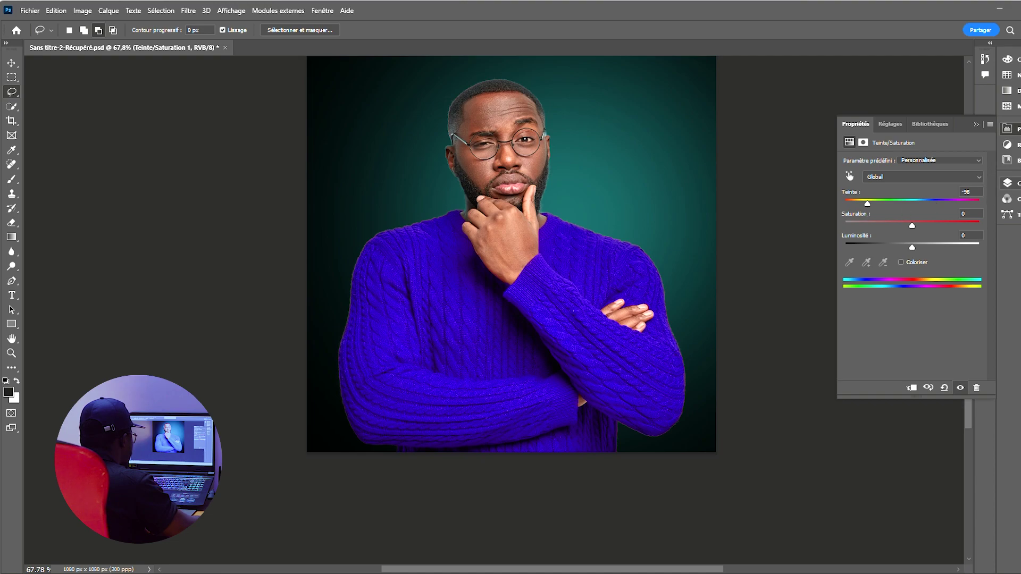
Step: Load the sweater mask as a selection and add a second Teinte/Saturation adjustment layer with its saturation set to -100
{"action": "left_click", "coordinate": [1007, 182]}
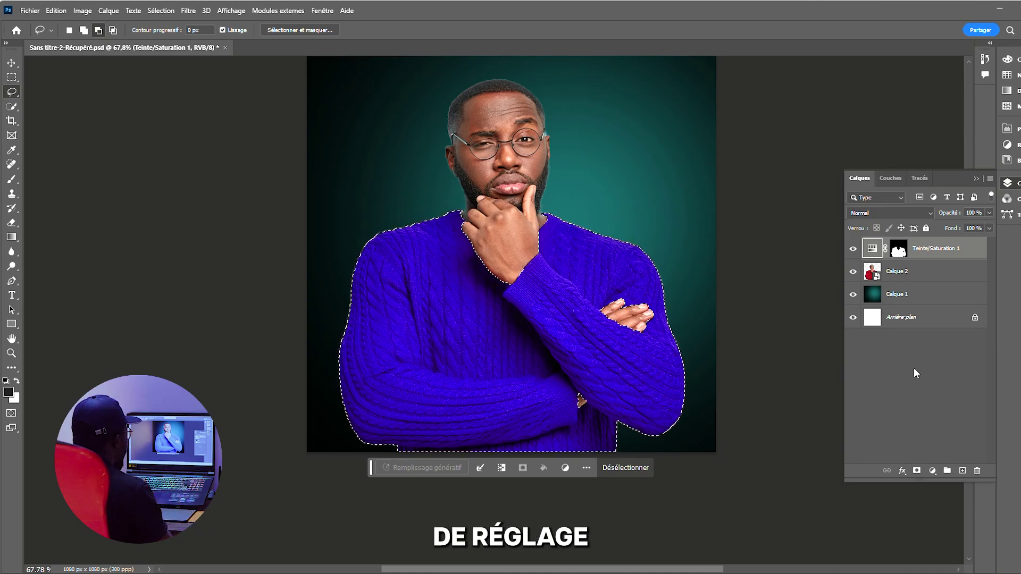
{"action": "left_click", "coordinate": [932, 470]}
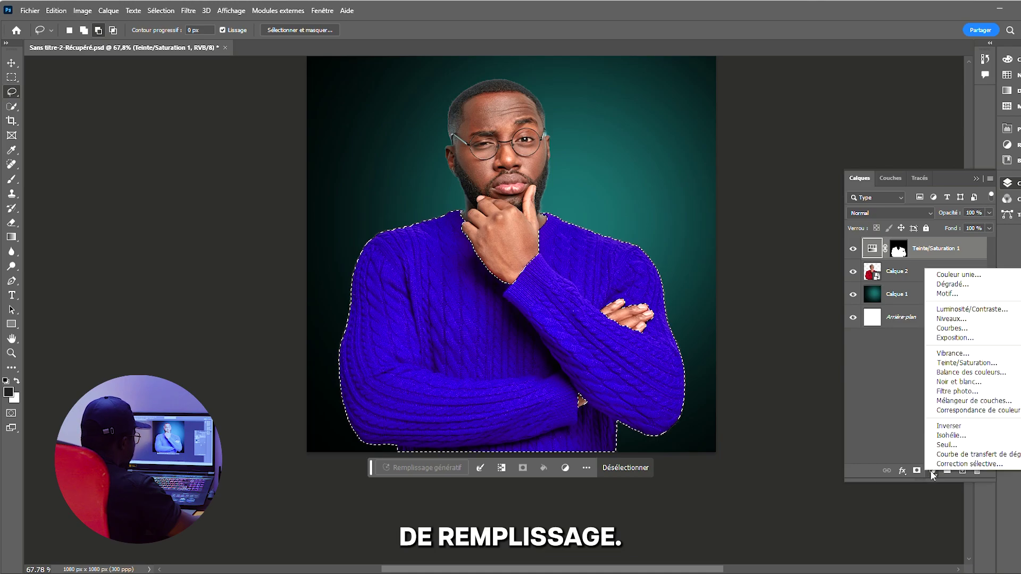
{"action": "left_click", "coordinate": [959, 364]}
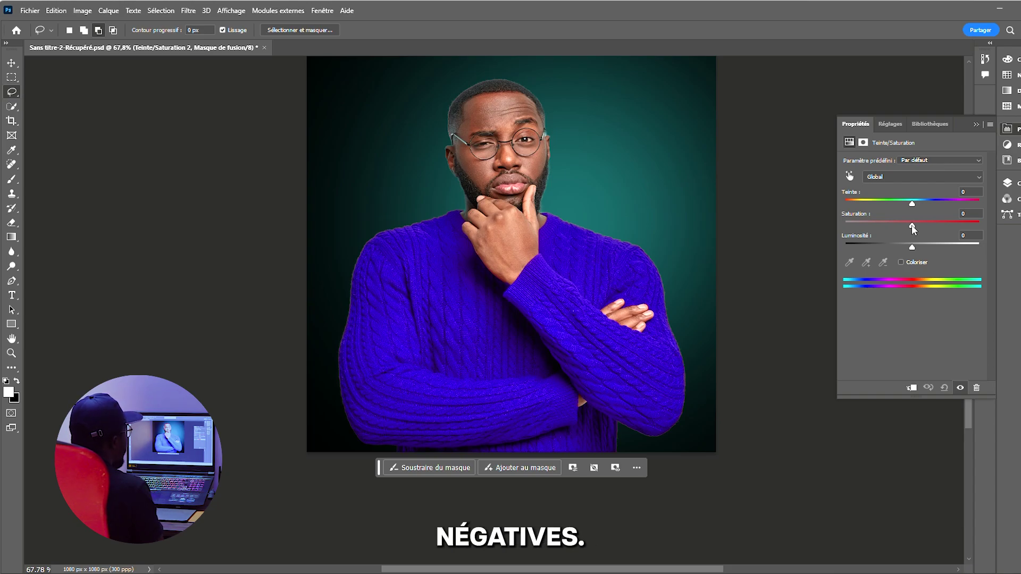
{"action": "left_click_drag", "start_coordinate": [912, 225], "coordinate": [834, 231]}
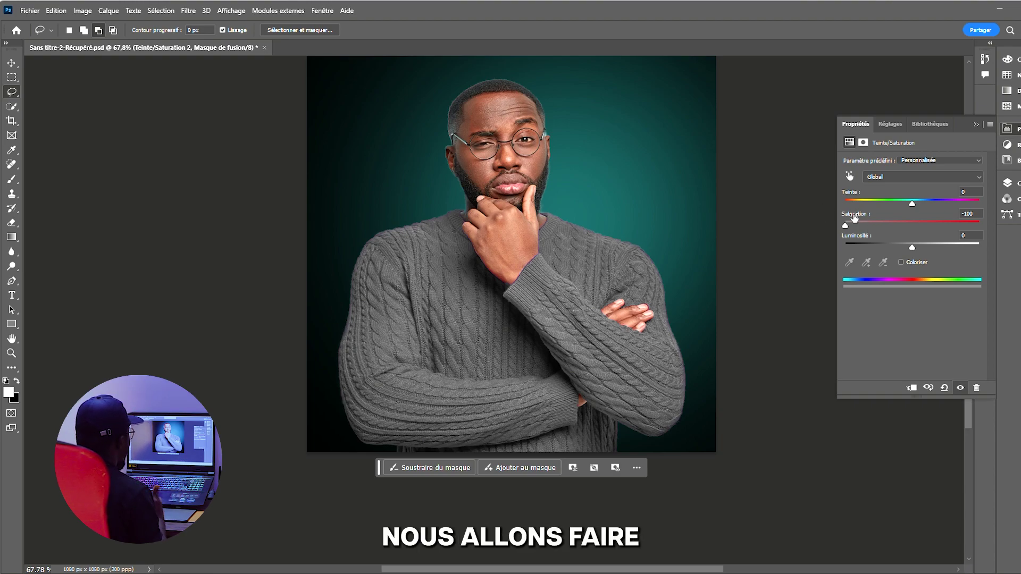
{"action": "left_click", "coordinate": [1007, 183]}
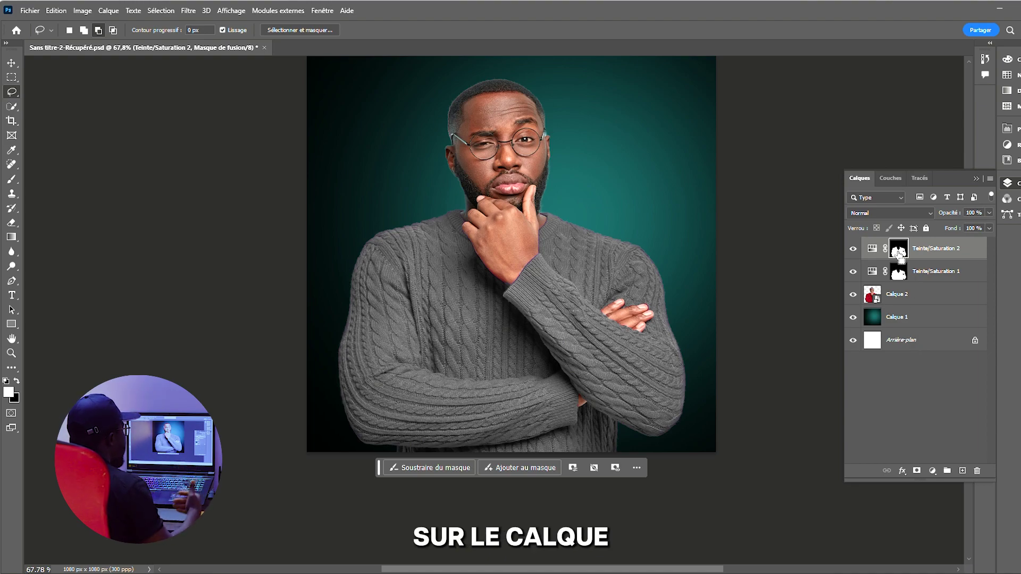
Step: Add a Courbes adjustment layer limited to the sweater mask and lower its white point to output 157
{"action": "left_click", "coordinate": [898, 254], "text": "ctrl"}
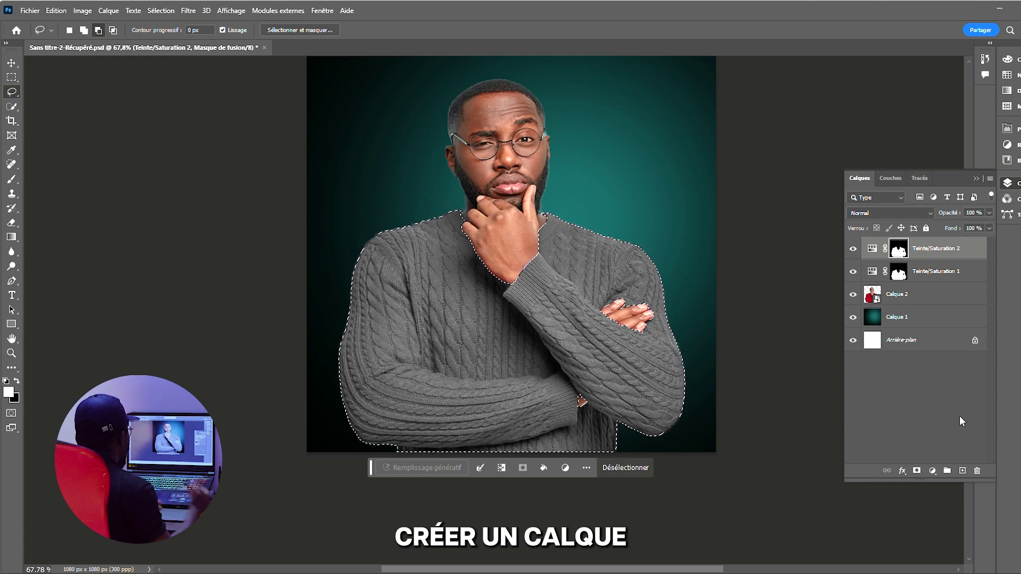
{"action": "left_click", "coordinate": [931, 471]}
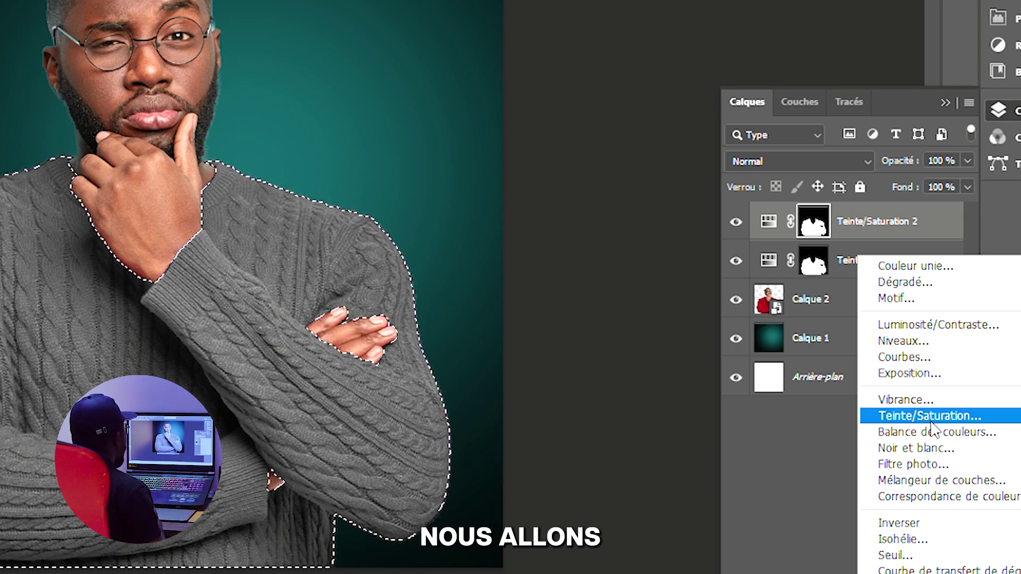
{"action": "left_click", "coordinate": [920, 362]}
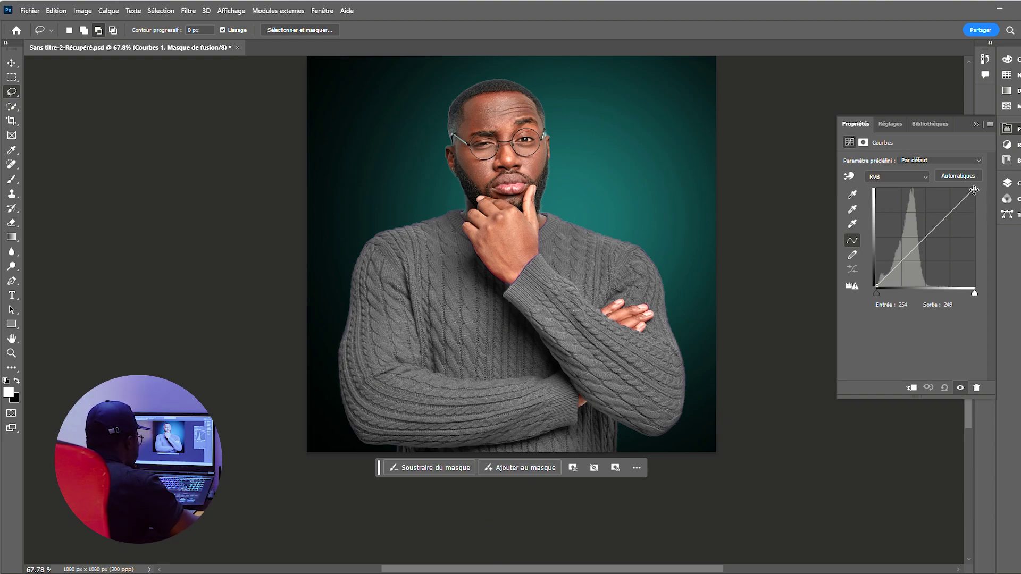
{"action": "left_click_drag", "start_coordinate": [974, 190], "coordinate": [978, 222]}
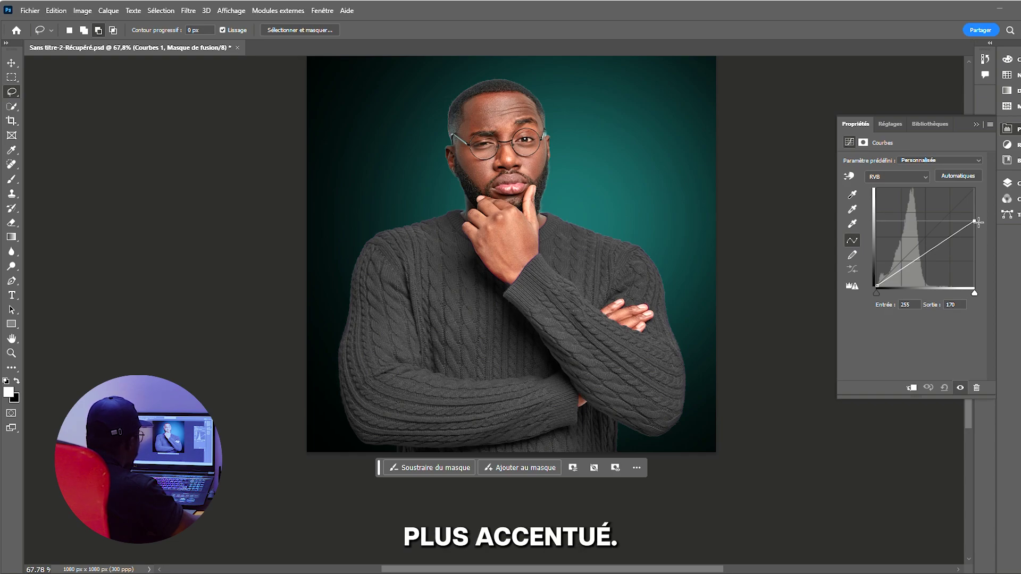
{"action": "left_click_drag", "start_coordinate": [979, 223], "coordinate": [979, 225]}
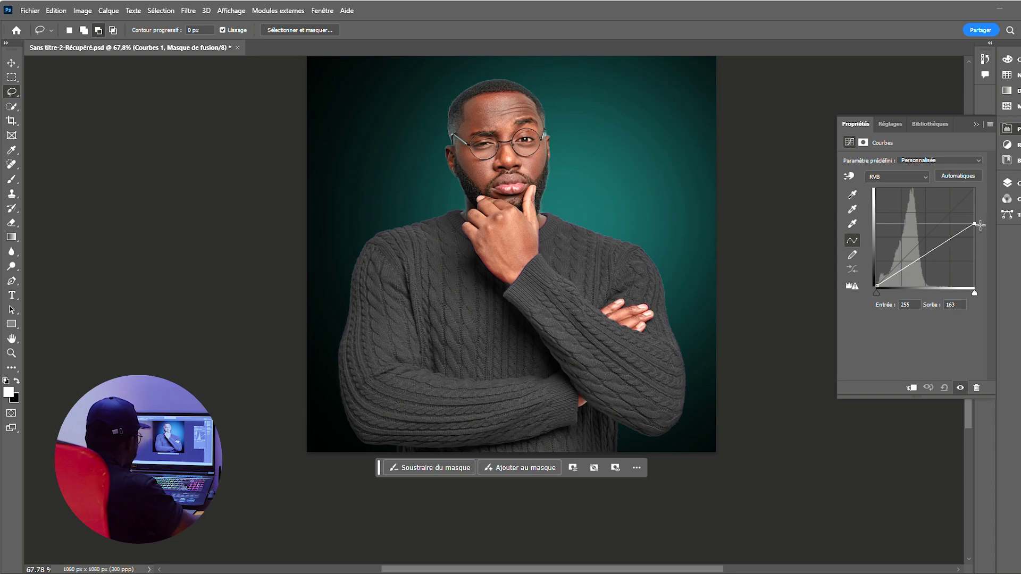
{"action": "left_click_drag", "start_coordinate": [979, 224], "coordinate": [979, 227]}
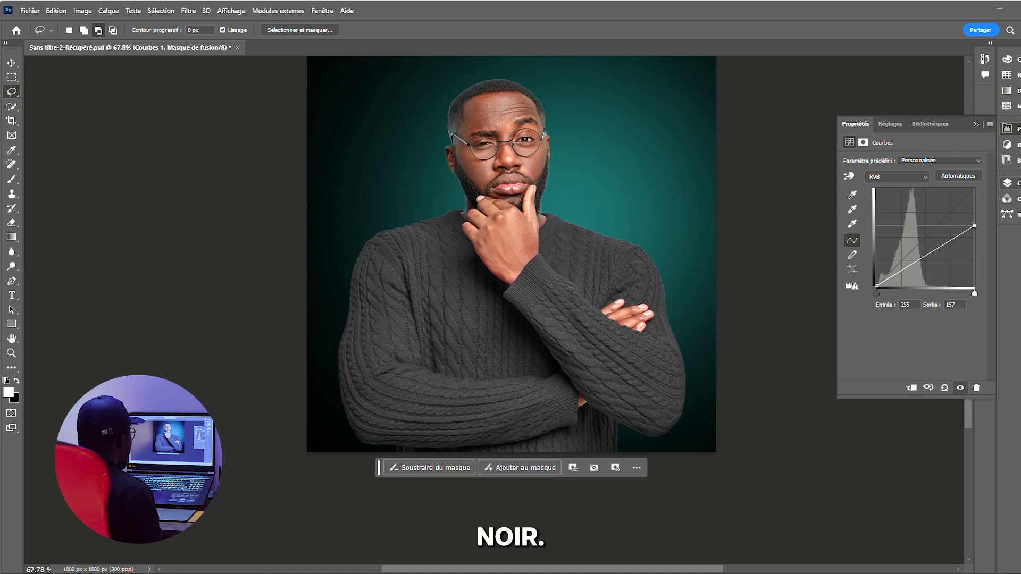
Step: Load the sweater mask as a selection and add a second Courbes adjustment layer above the first
{"action": "left_click", "coordinate": [1007, 183]}
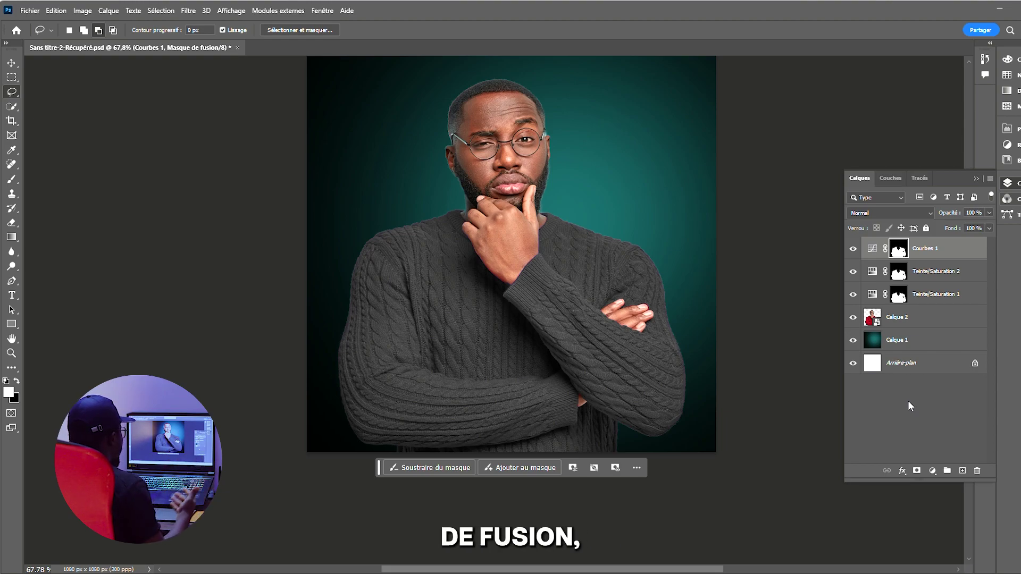
{"action": "left_click", "coordinate": [898, 298], "text": "ctrl"}
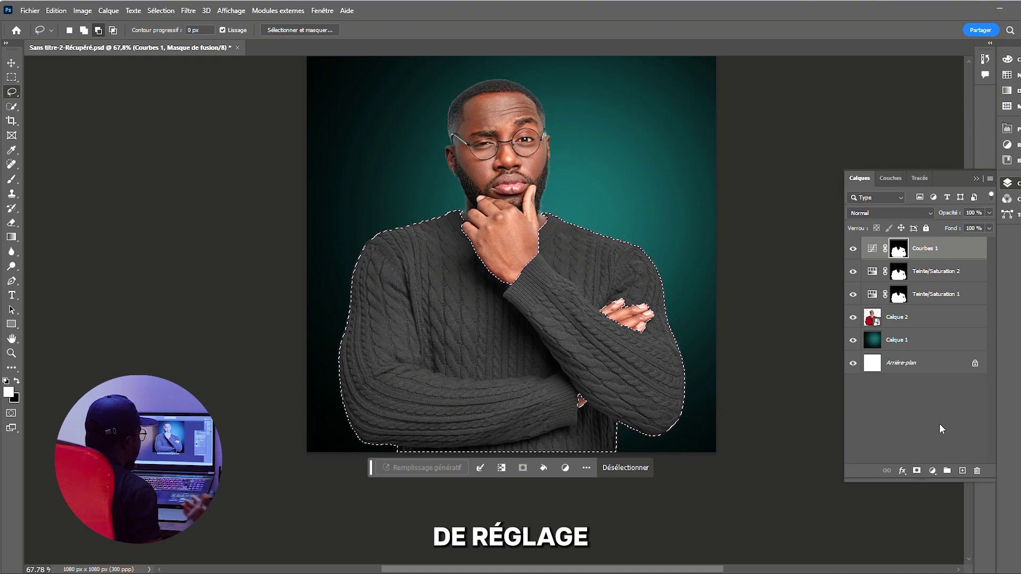
{"action": "left_click", "coordinate": [931, 471]}
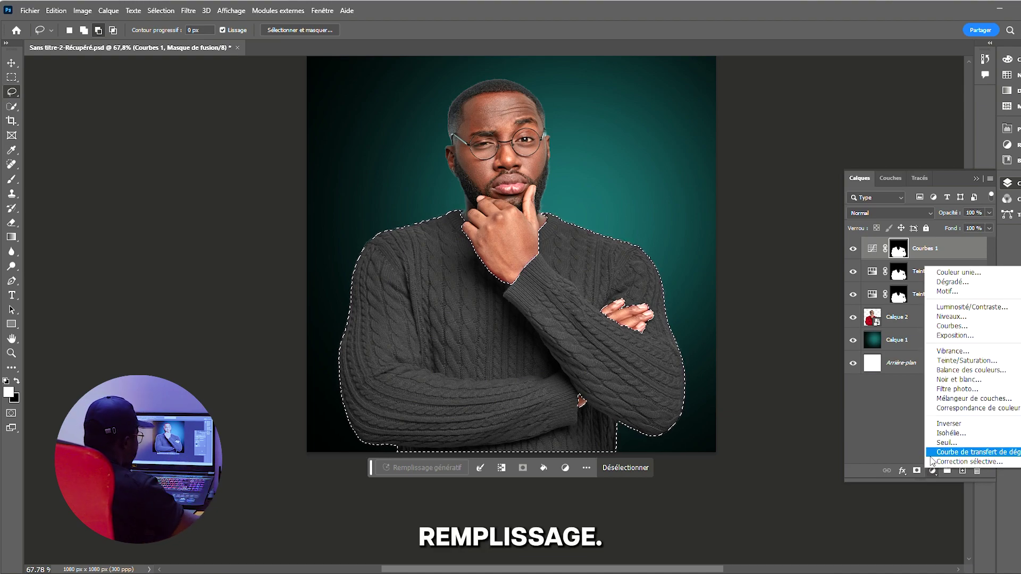
{"action": "left_click", "coordinate": [973, 329]}
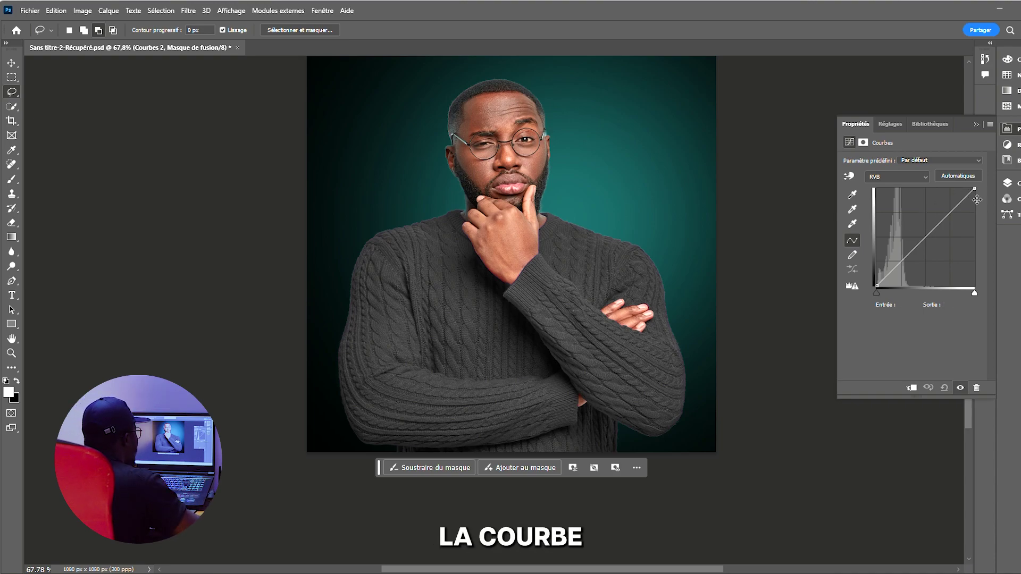
Step: Brighten the second curve by moving its white point to input 81 and adding a point at input 38, output 157
{"action": "mouse_move", "coordinate": [975, 193]}
{"action": "left_mouse_down"}
{"action": "mouse_move", "coordinate": [978, 203]}
{"action": "mouse_move", "coordinate": [977, 181]}
{"action": "left_mouse_up"}
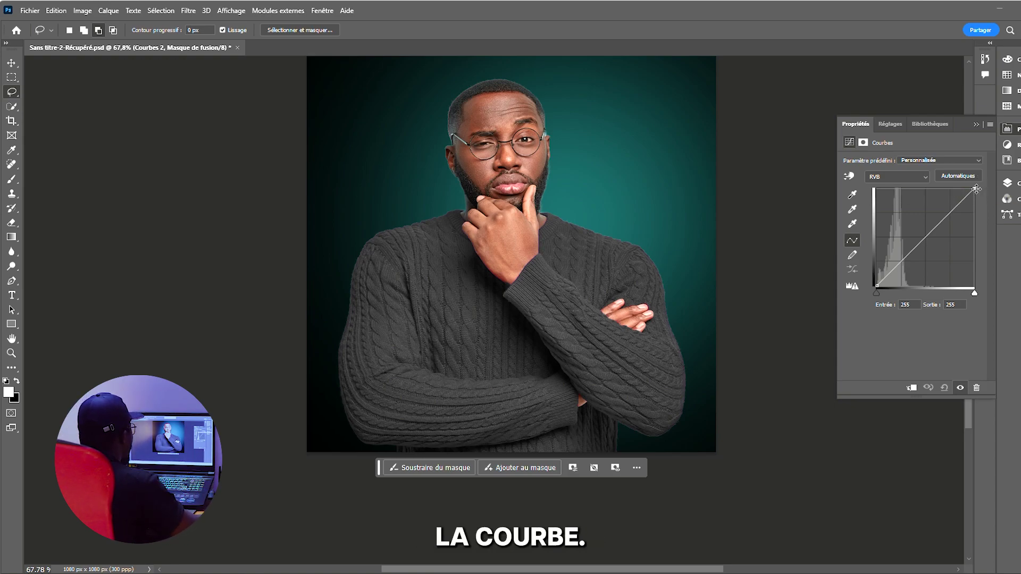
{"action": "left_click_drag", "start_coordinate": [976, 188], "coordinate": [908, 185]}
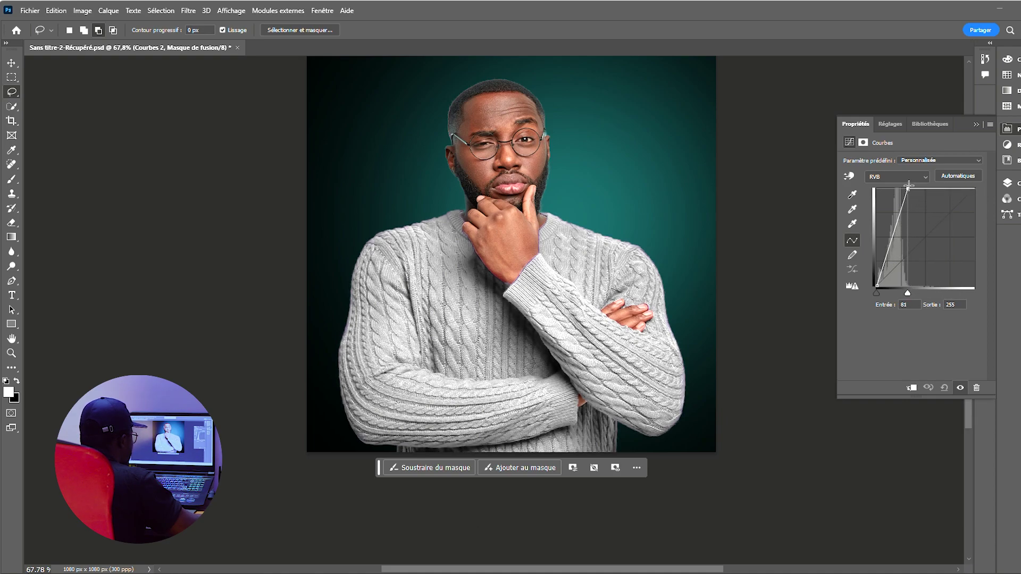
{"action": "left_click", "coordinate": [895, 227]}
{"action": "left_click_drag", "start_coordinate": [895, 227], "coordinate": [892, 226]}
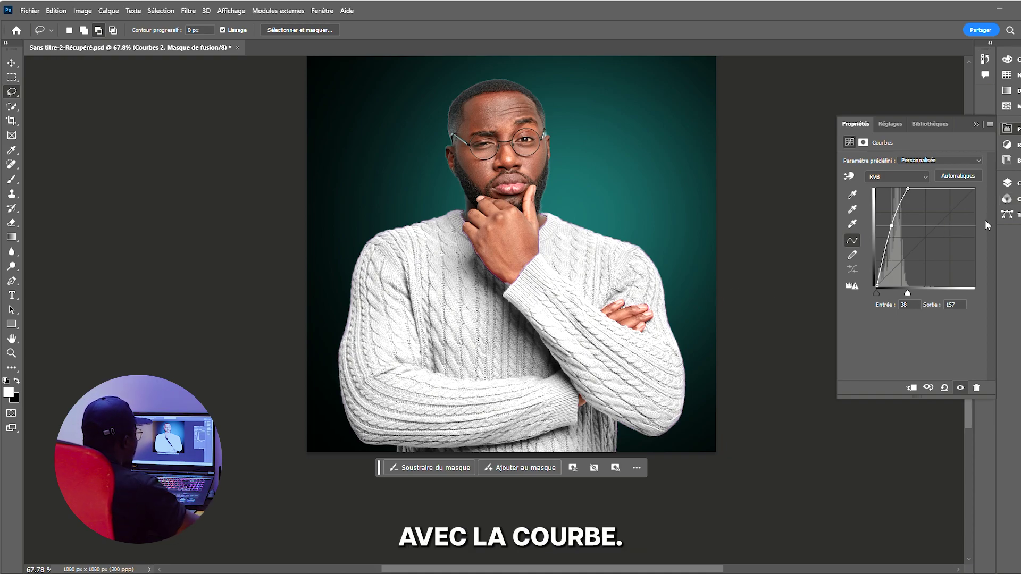
Step: Add a third Courbes adjustment layer limited to the sweater mask, with a midtone point at input 109, output 126
{"action": "left_click", "coordinate": [1007, 182]}
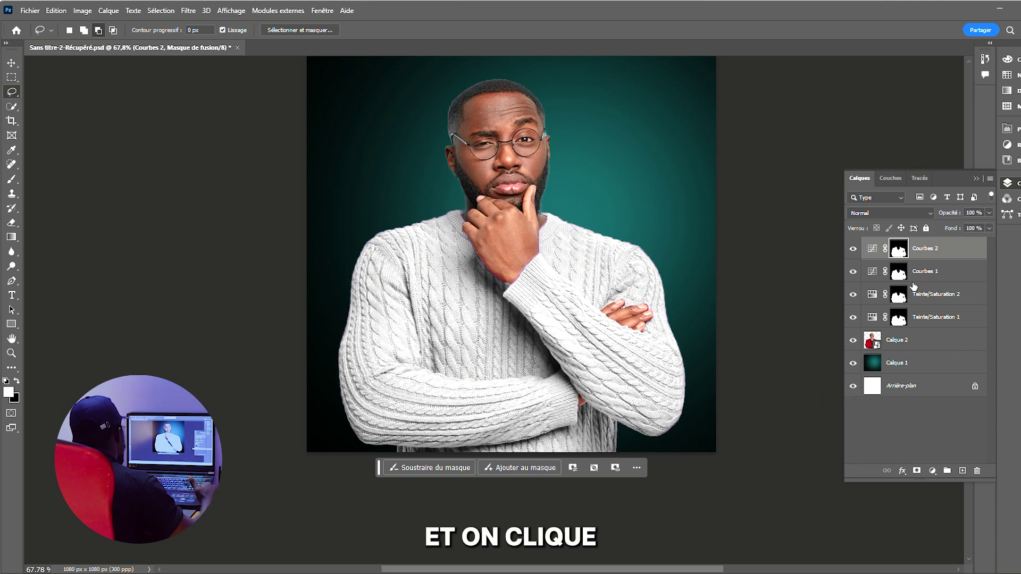
{"action": "left_click", "coordinate": [900, 252], "text": "ctrl"}
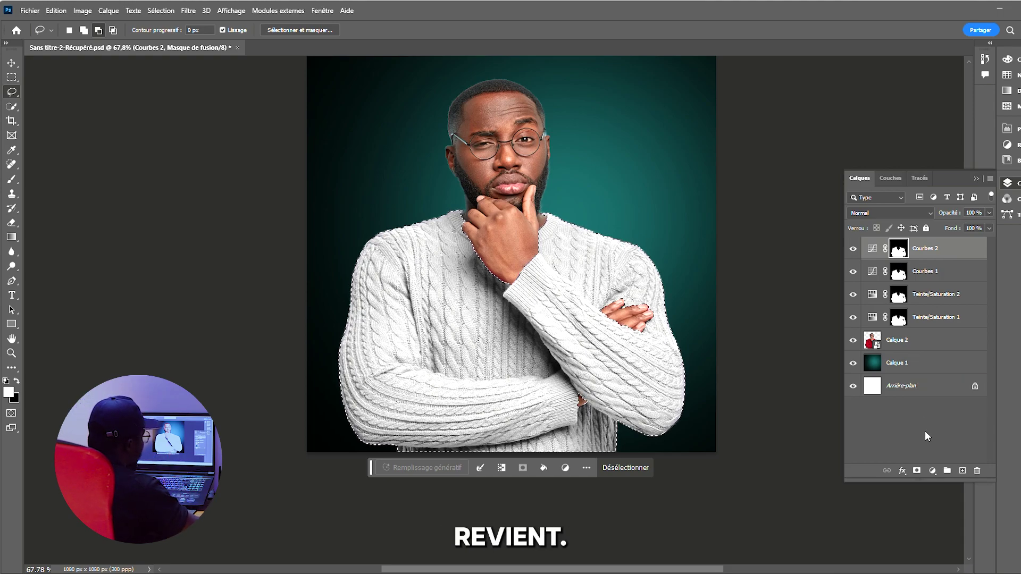
{"action": "left_click", "coordinate": [932, 471]}
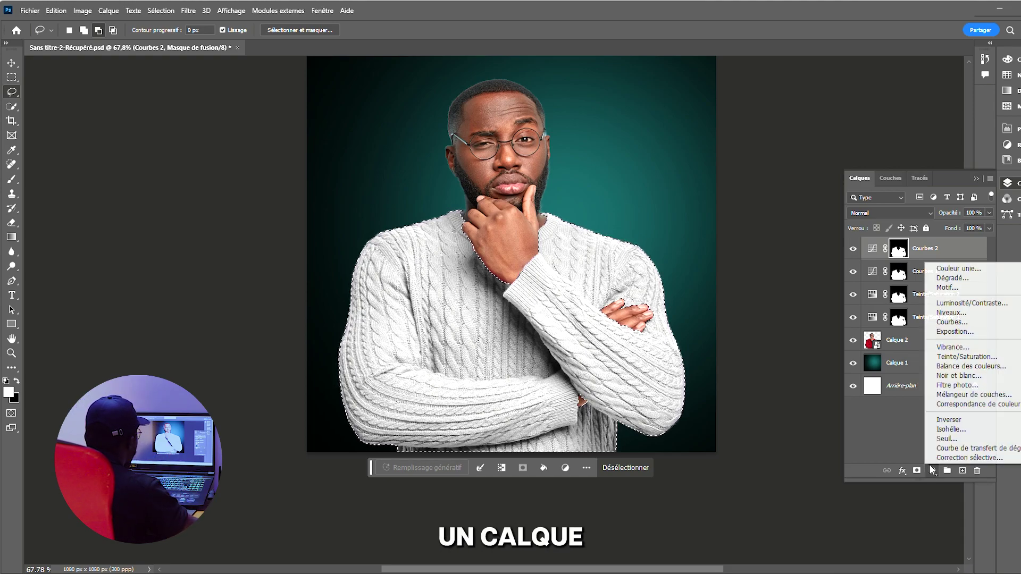
{"action": "left_click", "coordinate": [951, 322]}
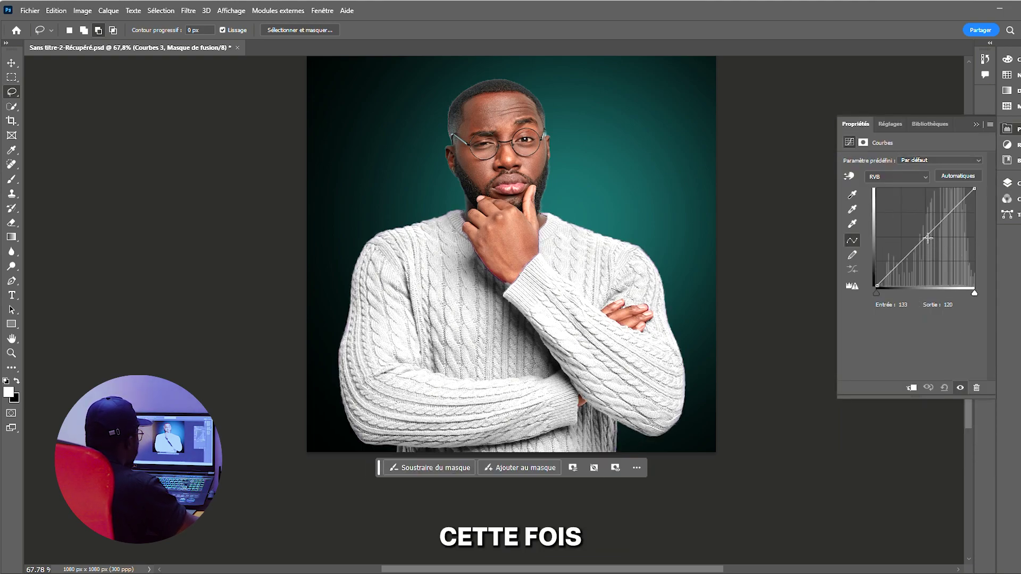
{"action": "left_click_drag", "start_coordinate": [925, 238], "coordinate": [922, 235]}
{"action": "left_click_drag", "start_coordinate": [920, 235], "coordinate": [922, 241]}
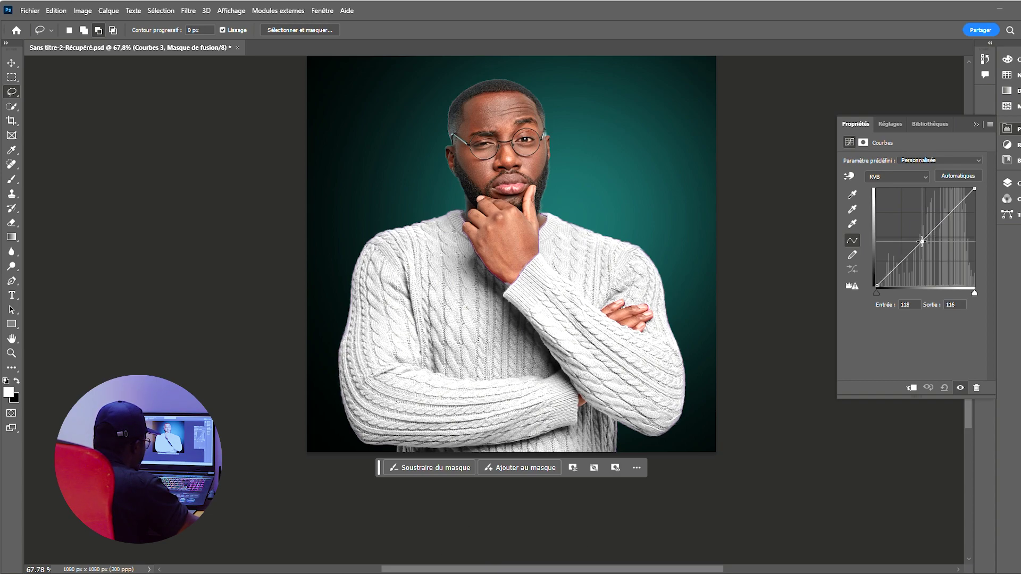
{"action": "left_click_drag", "start_coordinate": [922, 242], "coordinate": [918, 238]}
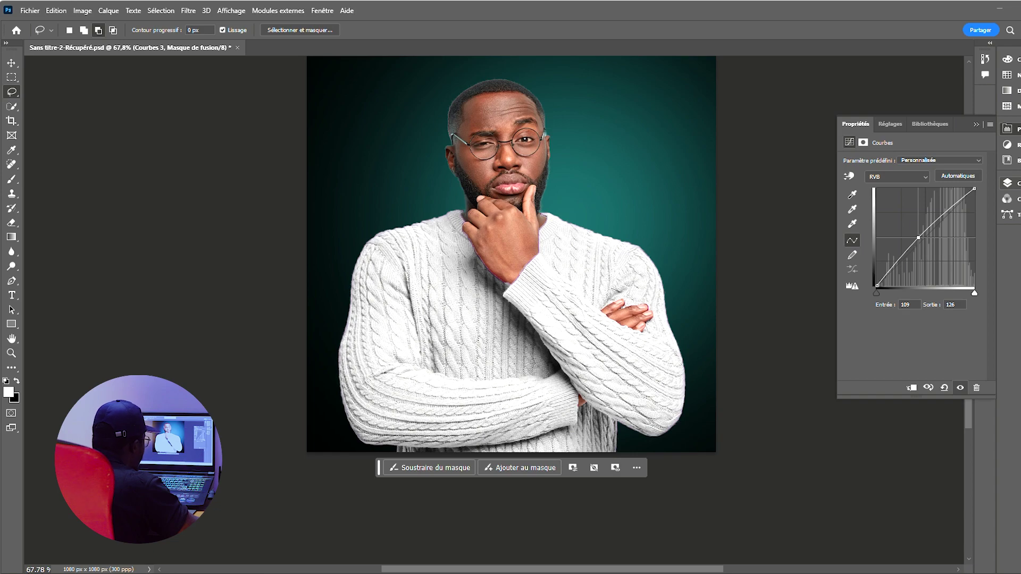
Step: In the blending options of the Courbes 3 layer, split the underlying layer's white slider to 224 / 226
{"action": "left_click", "coordinate": [1007, 182]}
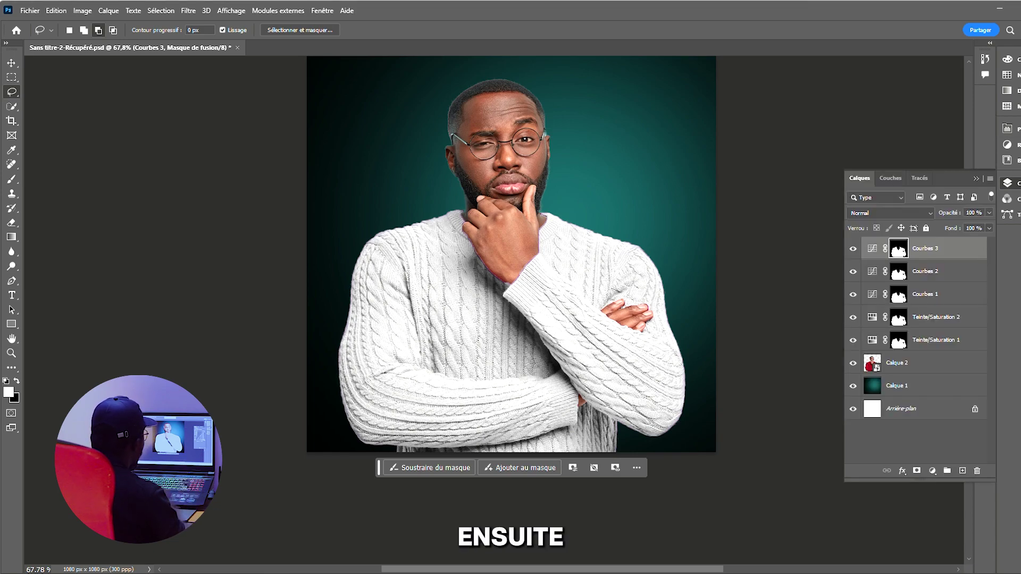
{"action": "left_click", "coordinate": [969, 254]}
{"action": "double_click", "coordinate": [968, 254]}
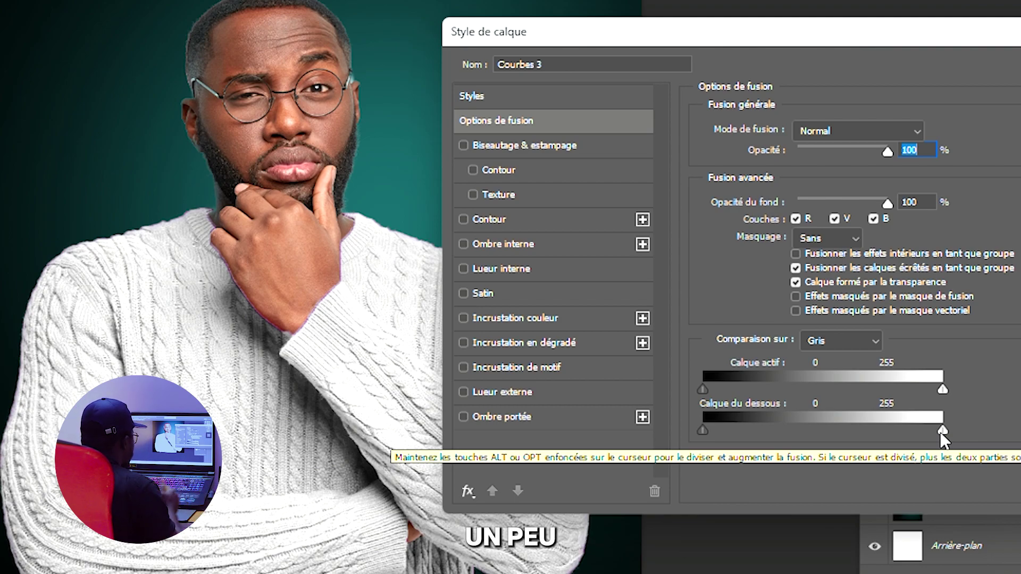
{"action": "left_click_drag", "start_coordinate": [942, 434], "coordinate": [913, 439]}
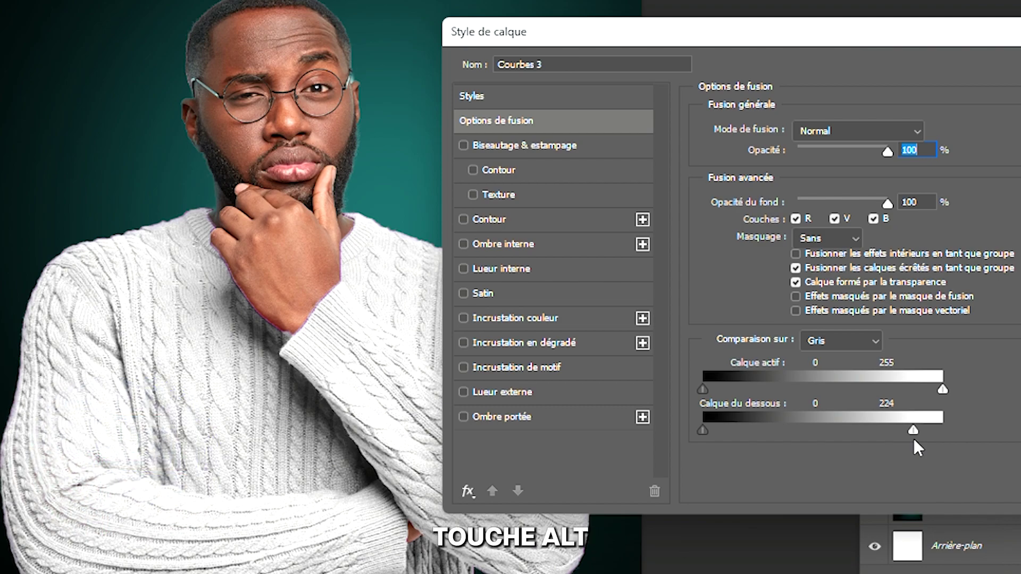
{"action": "key", "text": "alt"}
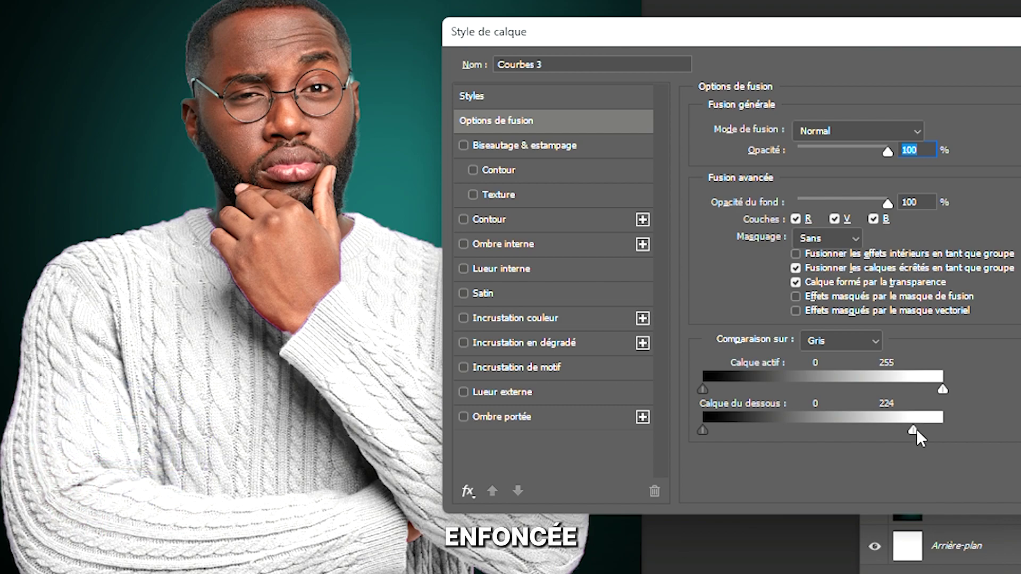
{"action": "left_click", "coordinate": [916, 429], "text": "alt"}
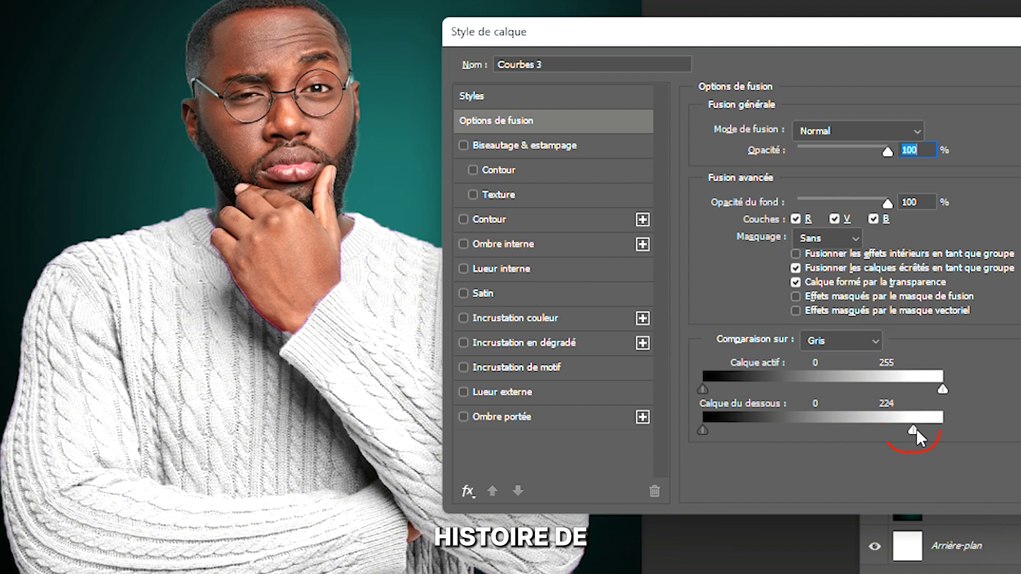
{"action": "left_click_drag", "start_coordinate": [916, 428], "coordinate": [914, 432]}
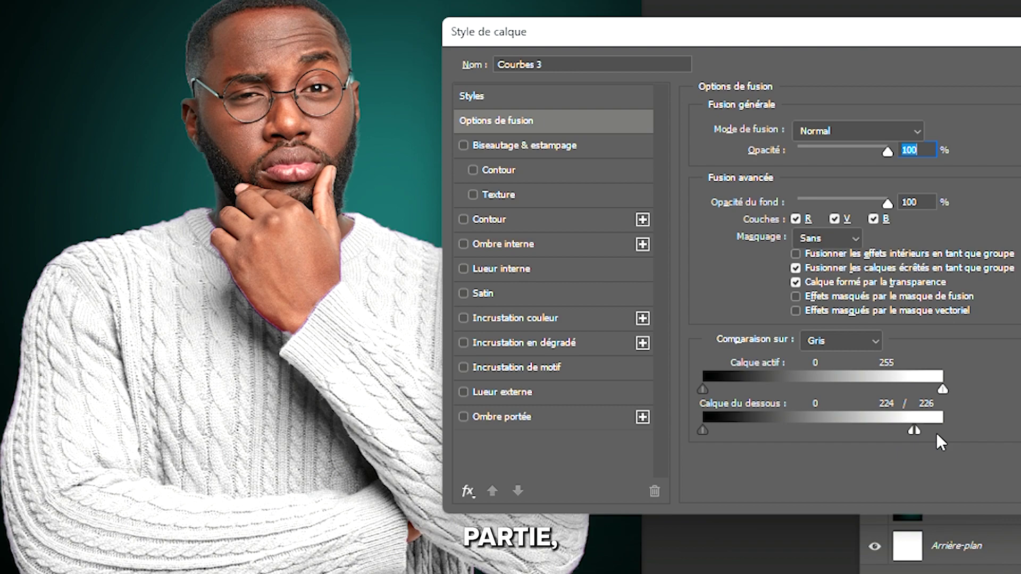
Step: Widen the underlying layer's split white slider to 10 / 231 and apply the layer style
{"action": "left_click_drag", "start_coordinate": [907, 429], "coordinate": [673, 460]}
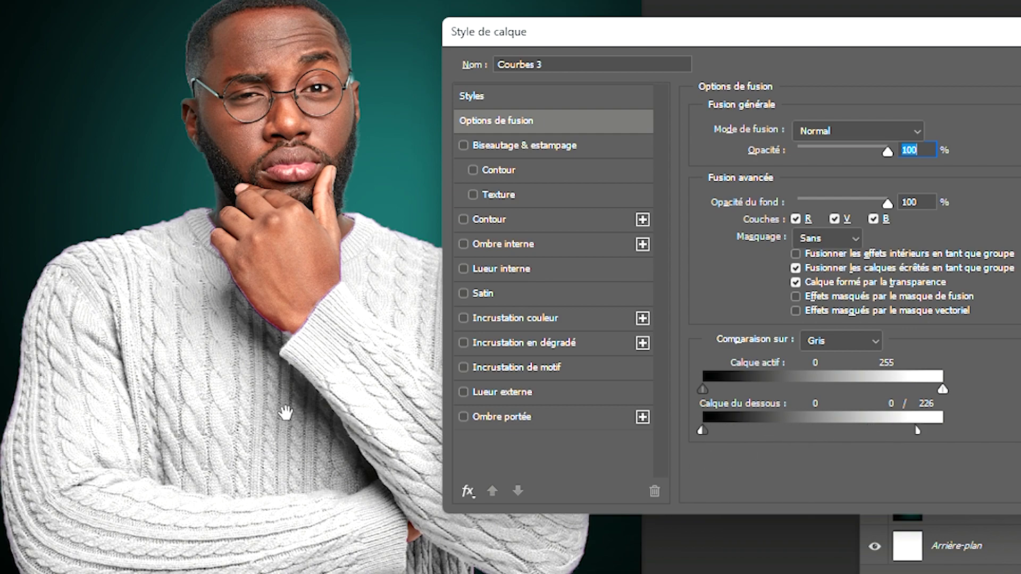
{"action": "left_click_drag", "start_coordinate": [757, 429], "coordinate": [919, 445]}
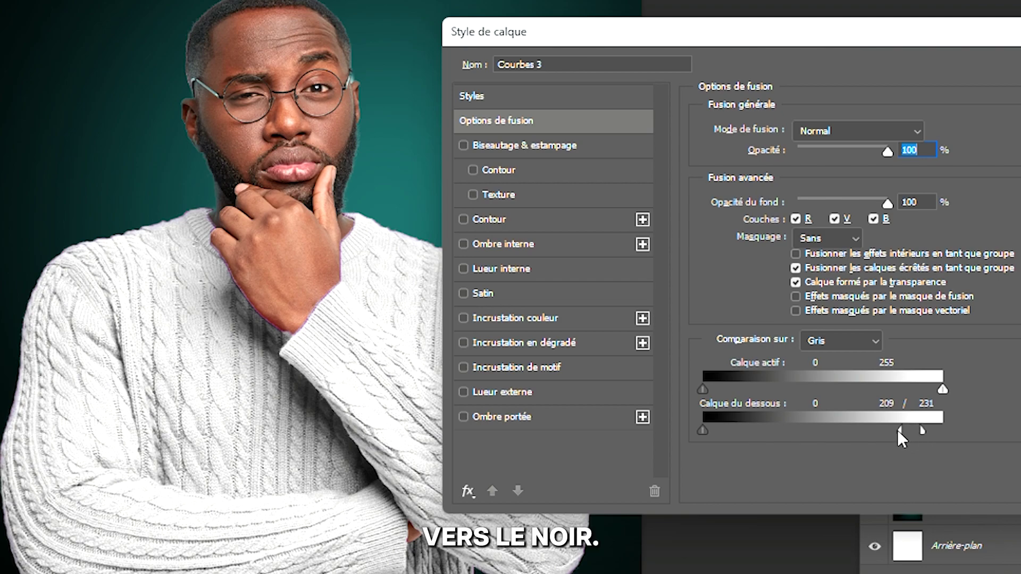
{"action": "mouse_move", "coordinate": [861, 431]}
{"action": "left_mouse_down"}
{"action": "mouse_move", "coordinate": [718, 433]}
{"action": "mouse_move", "coordinate": [895, 446]}
{"action": "mouse_move", "coordinate": [718, 441]}
{"action": "mouse_move", "coordinate": [867, 430]}
{"action": "mouse_move", "coordinate": [726, 429]}
{"action": "mouse_move", "coordinate": [882, 431]}
{"action": "mouse_move", "coordinate": [713, 435]}
{"action": "mouse_move", "coordinate": [870, 433]}
{"action": "left_mouse_up"}
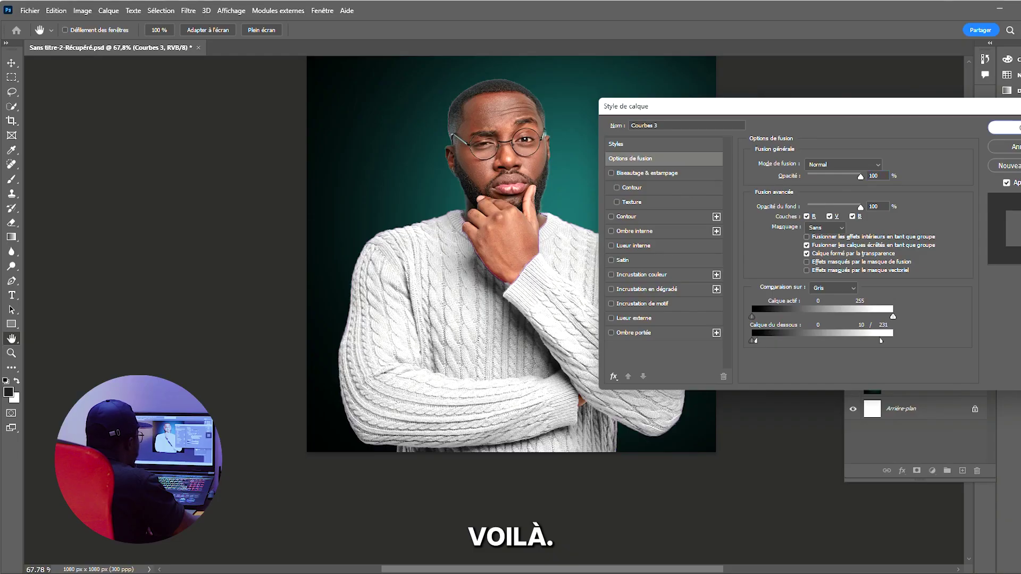
{"action": "left_click", "coordinate": [1005, 127]}
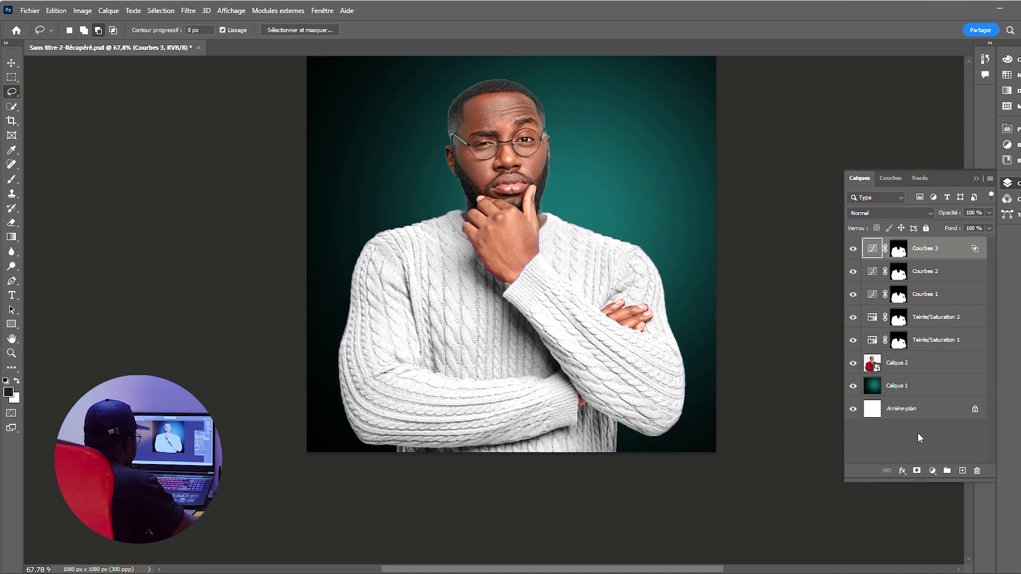
Step: Add a Couleur unie fill layer limited to the sweater mask and set its colour to teal 227581
{"action": "key", "text": "ctrl+shift+d"}
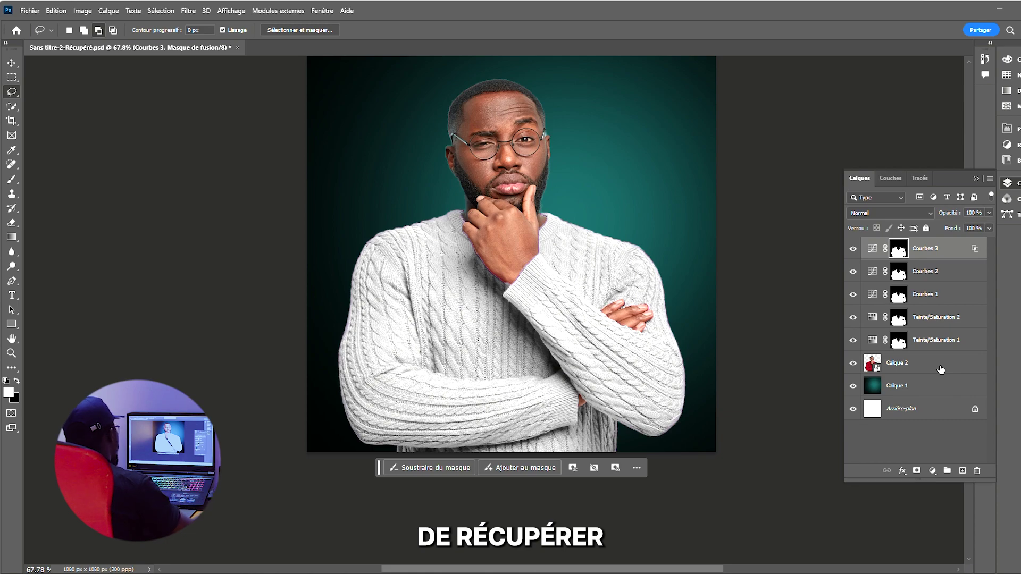
{"action": "left_click", "coordinate": [895, 253], "text": "ctrl"}
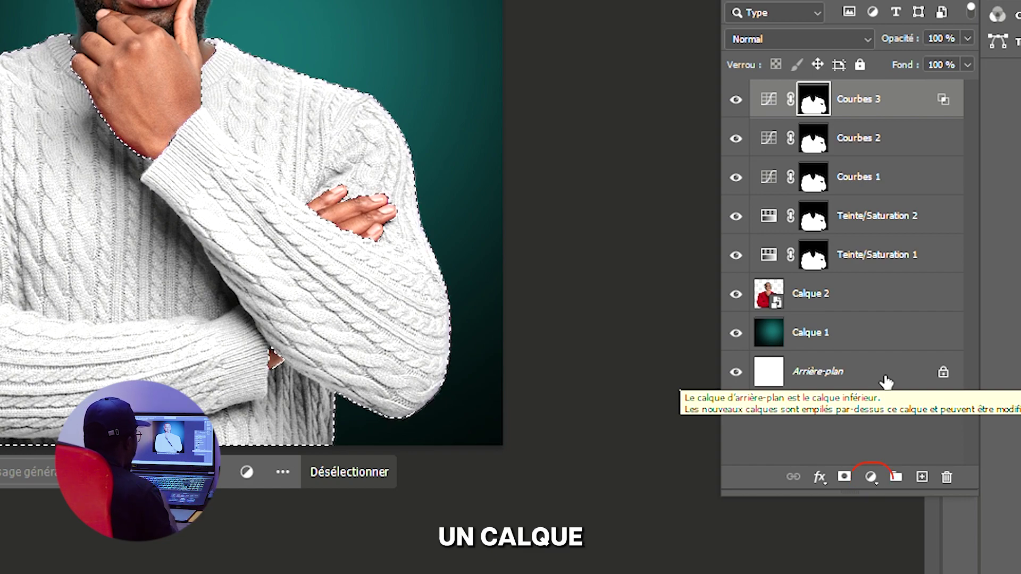
{"action": "left_click", "coordinate": [871, 476]}
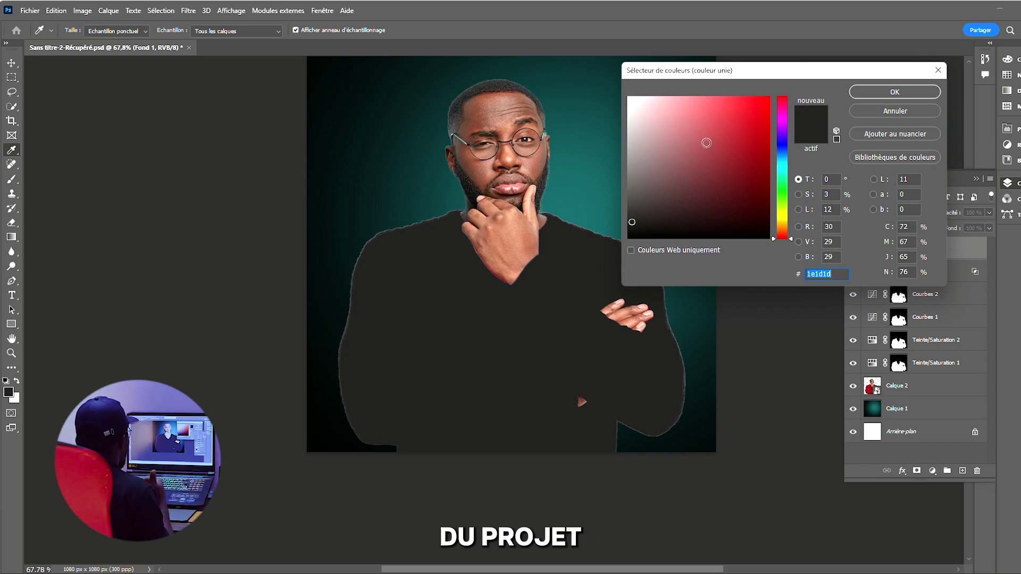
{"action": "left_click", "coordinate": [725, 146]}
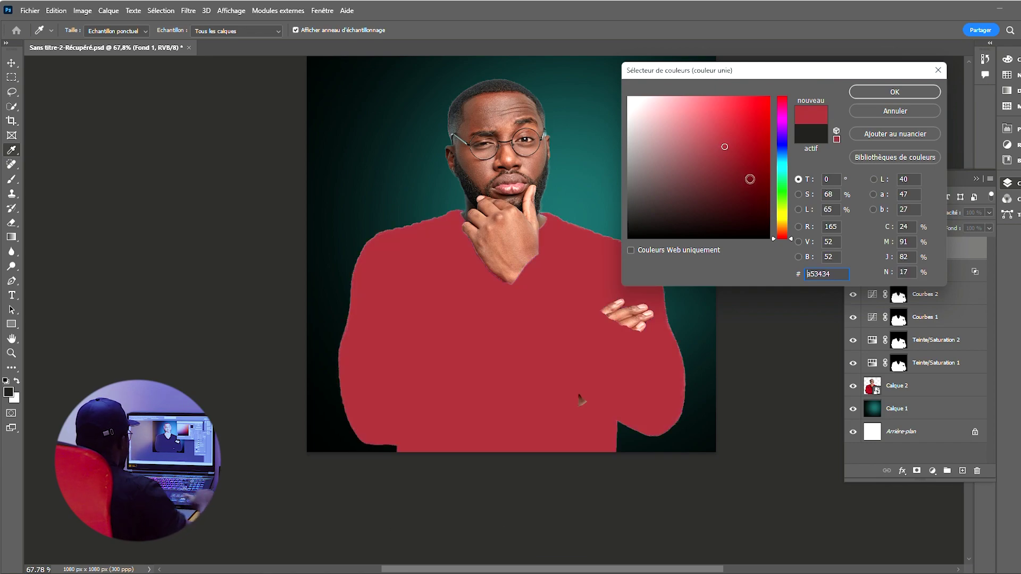
{"action": "left_click_drag", "start_coordinate": [784, 172], "coordinate": [784, 164]}
{"action": "left_click", "coordinate": [732, 166]}
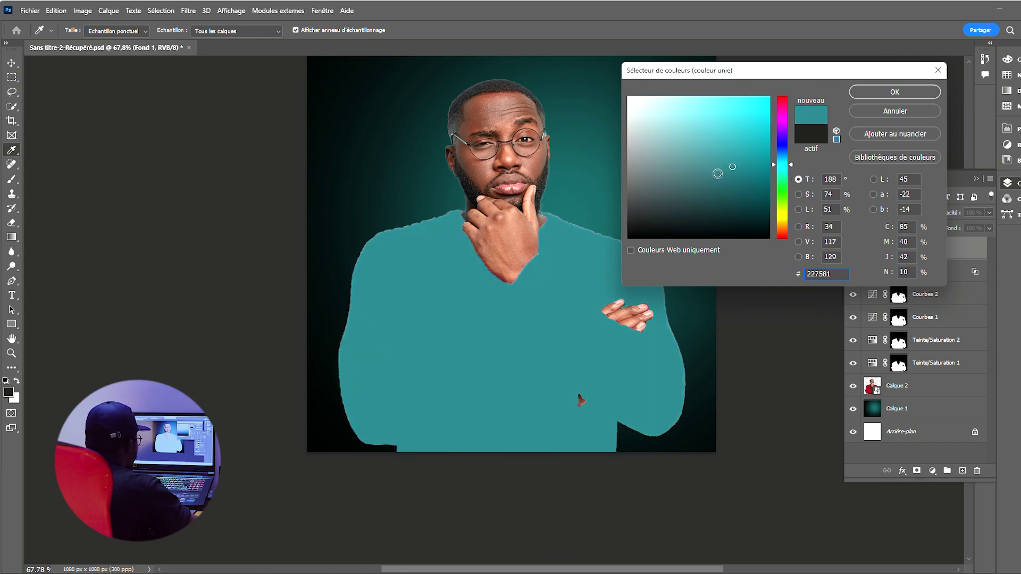
{"action": "left_click", "coordinate": [895, 92]}
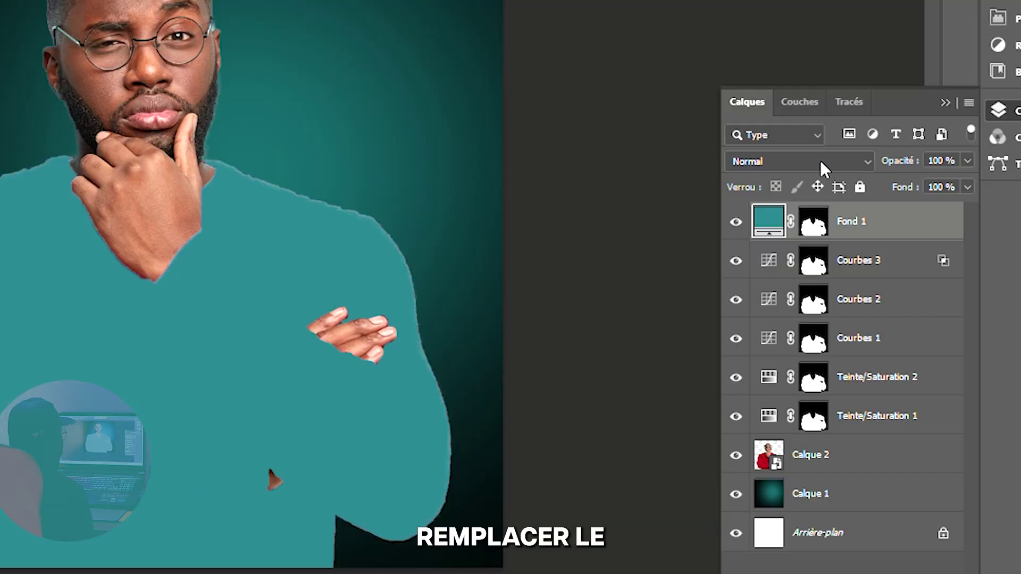
Step: Set the blend mode of the Fond 1 fill layer to Produit
{"action": "left_click", "coordinate": [820, 161]}
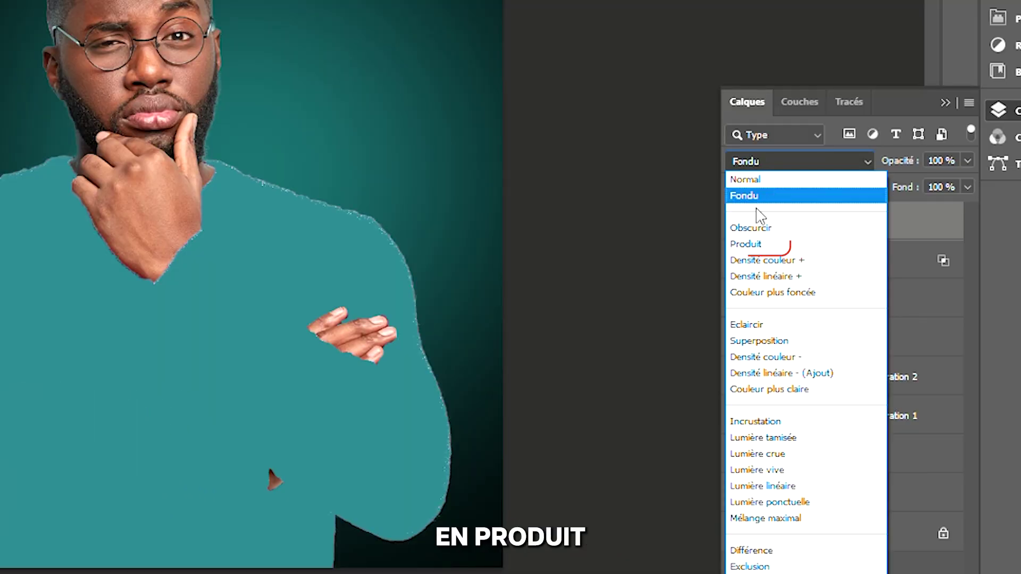
{"action": "left_click", "coordinate": [751, 244]}
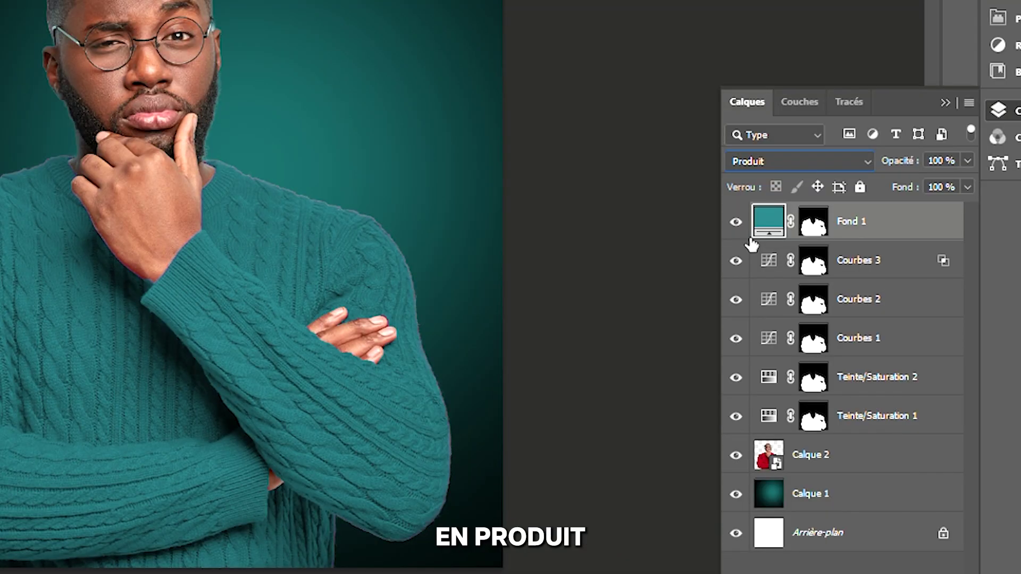
{"action": "left_click", "coordinate": [888, 271]}
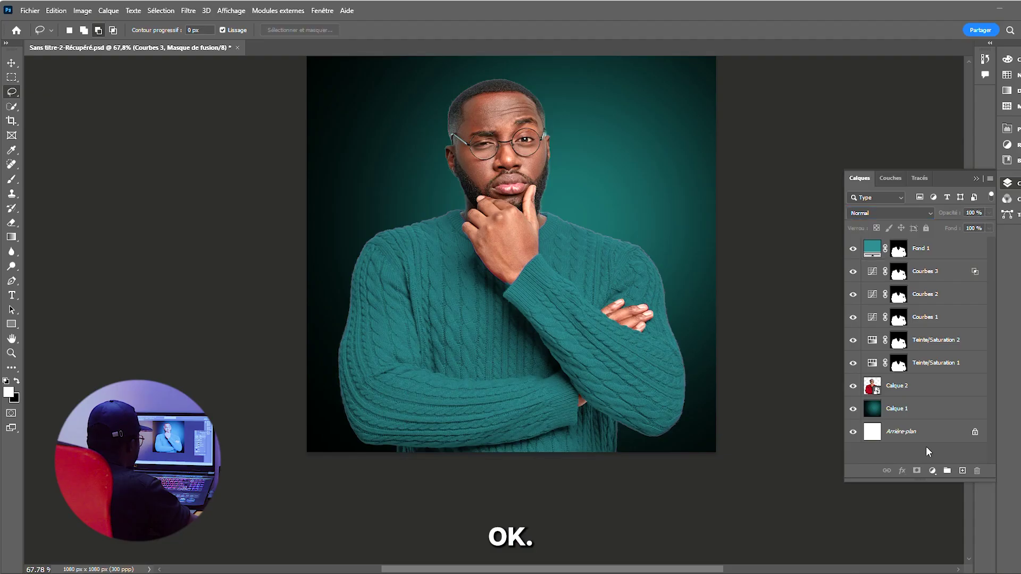
{"action": "left_click", "coordinate": [898, 227]}
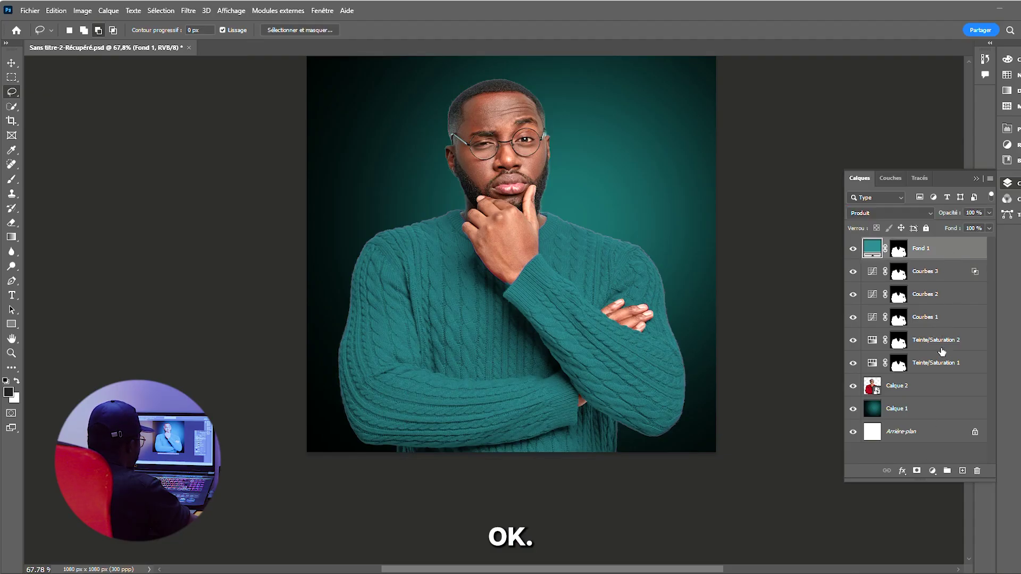
Step: Hide the Fond 1 layer and all adjustment layers above Calque 2 to review the original red sweater
{"action": "left_click_drag", "start_coordinate": [853, 248], "coordinate": [854, 367]}
{"action": "left_click", "coordinate": [946, 389]}
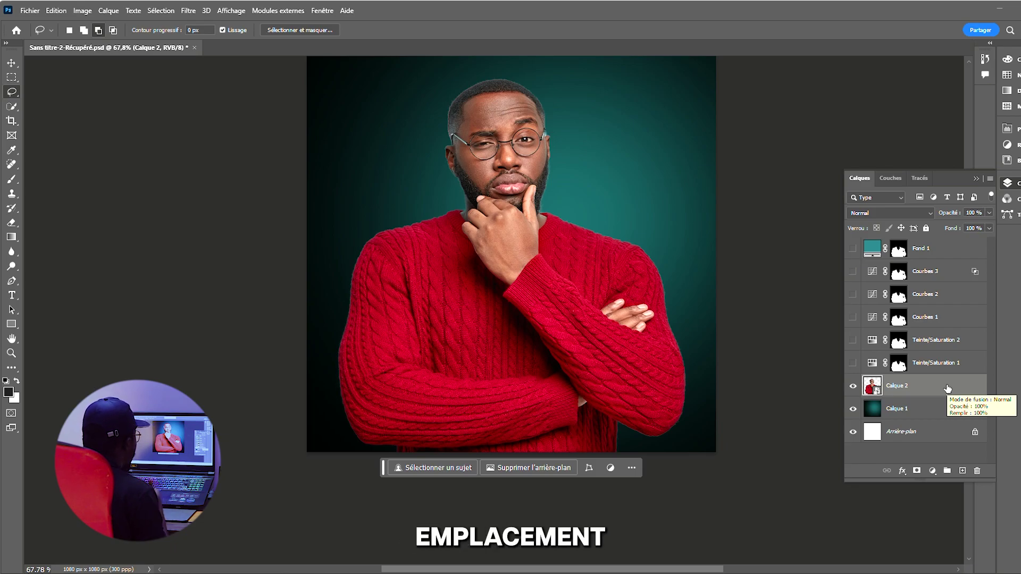
Step: Show Teinte/Saturation 1 and Teinte/Saturation 2 again one by one, and review the settings of Teinte/Saturation 2
{"action": "left_click", "coordinate": [854, 364]}
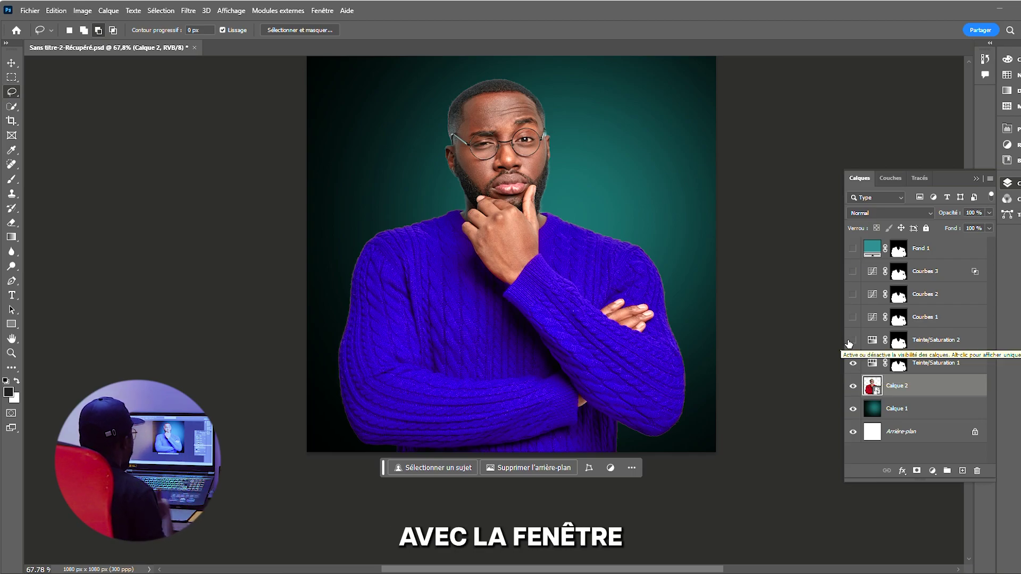
{"action": "left_click", "coordinate": [852, 342]}
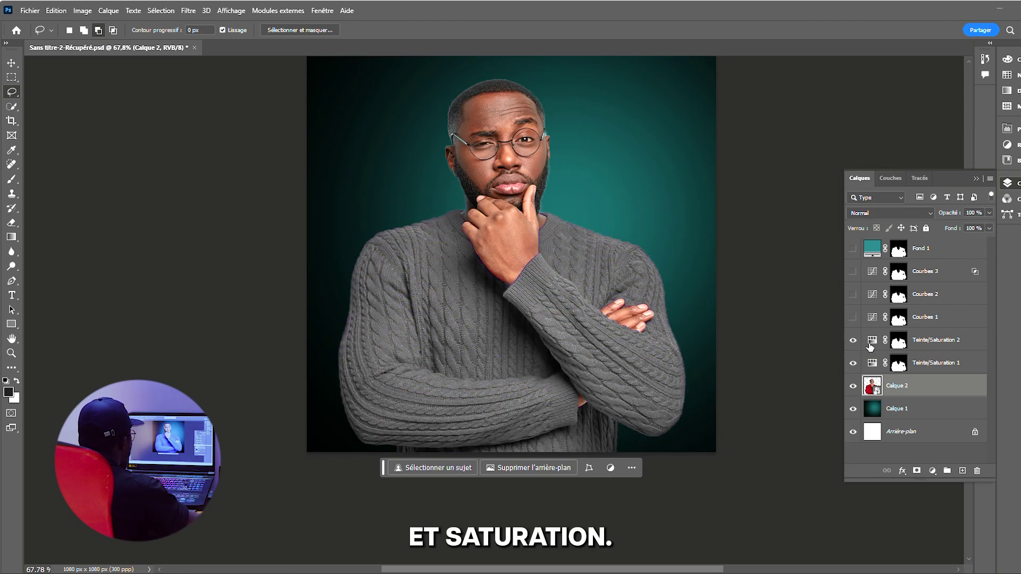
{"action": "double_click", "coordinate": [869, 343]}
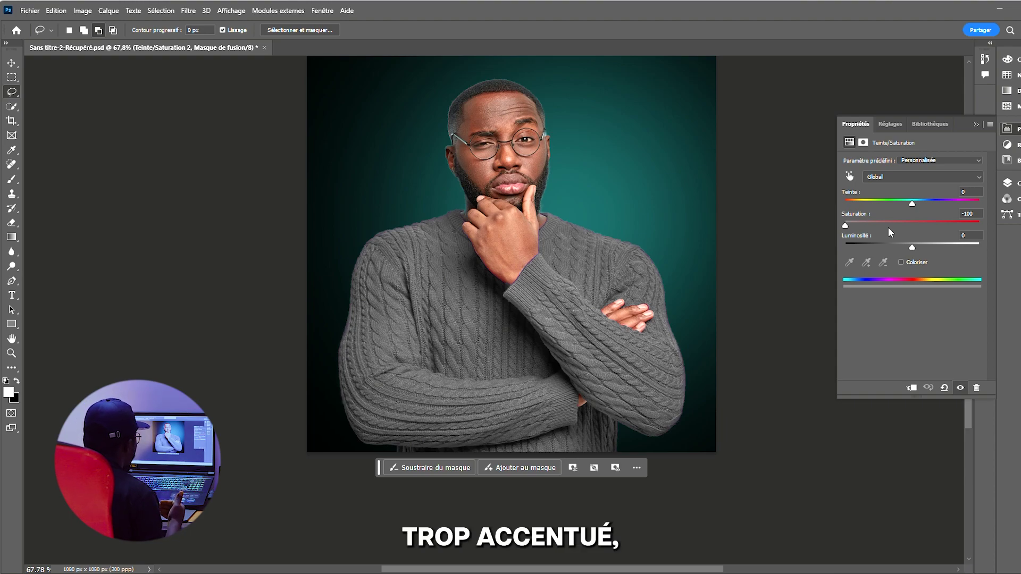
{"action": "left_click", "coordinate": [1007, 182]}
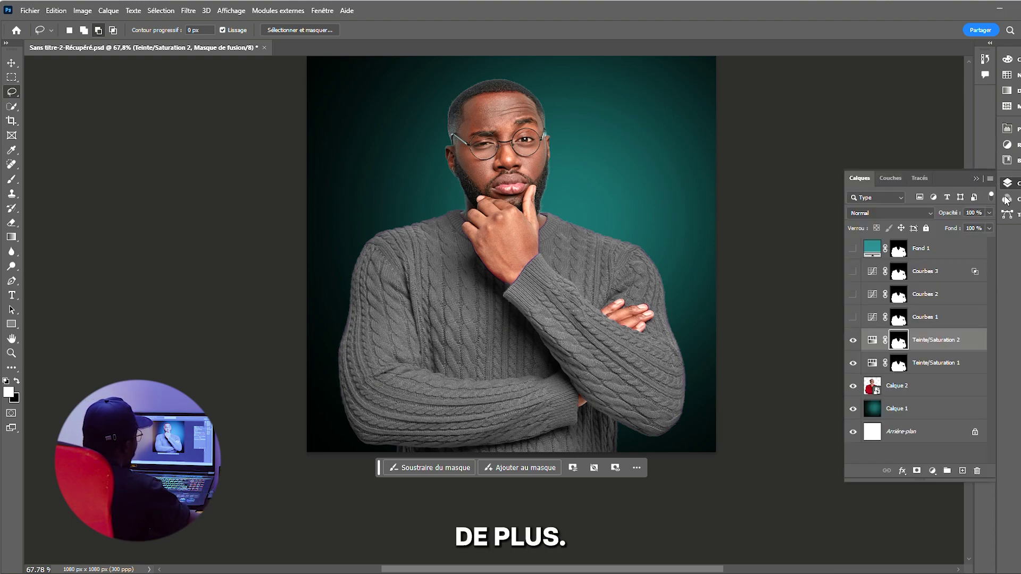
Step: Show Courbes 1, Courbes 2, Courbes 3 and Fond 1 again one by one to compare the sweater versions, and select Calque 2
{"action": "left_click", "coordinate": [936, 317]}
{"action": "left_click", "coordinate": [852, 318]}
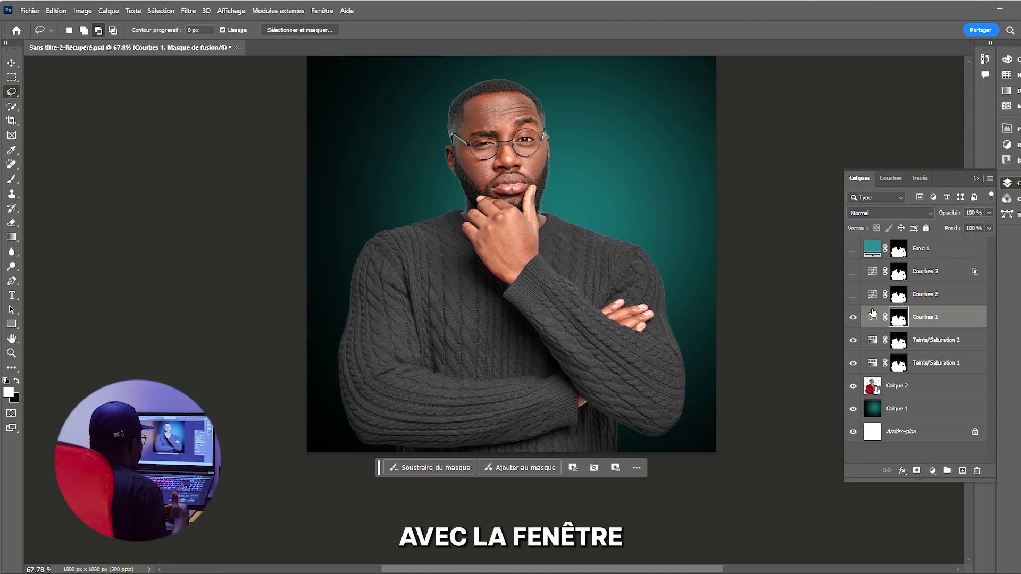
{"action": "left_click", "coordinate": [852, 295]}
{"action": "left_click", "coordinate": [938, 295]}
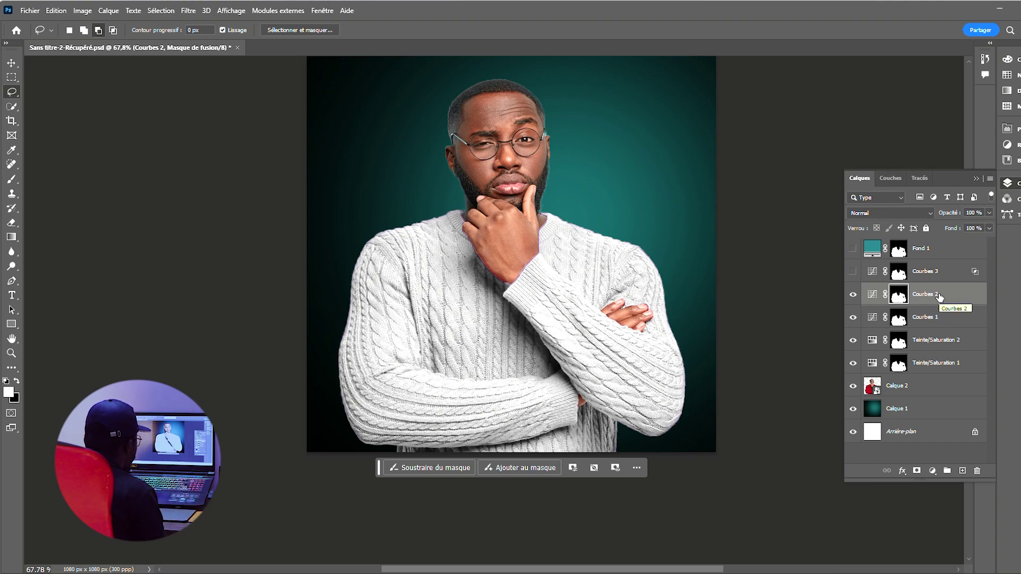
{"action": "left_click", "coordinate": [941, 272]}
{"action": "left_click", "coordinate": [851, 273]}
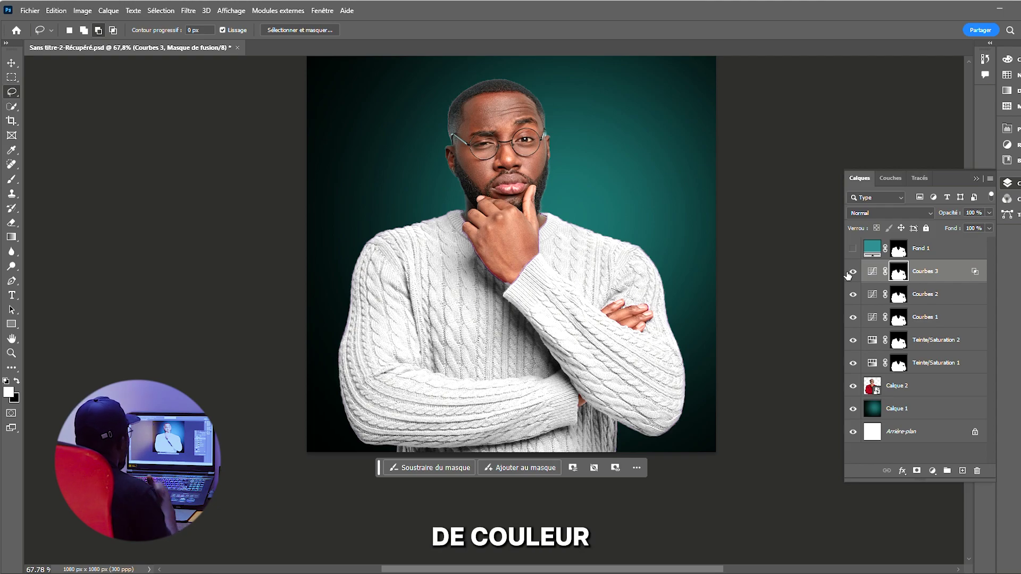
{"action": "left_click", "coordinate": [853, 248]}
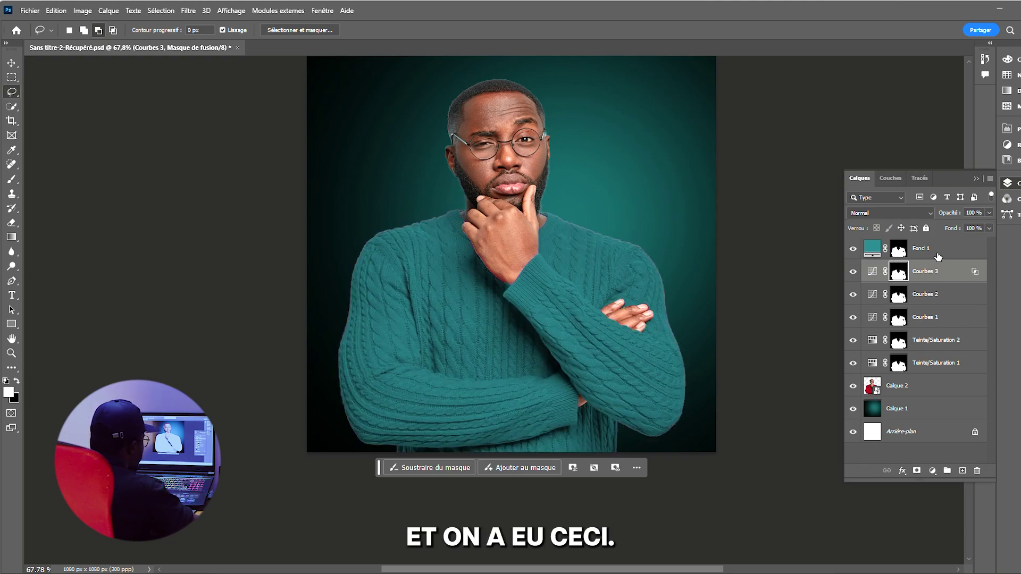
{"action": "left_click", "coordinate": [938, 256]}
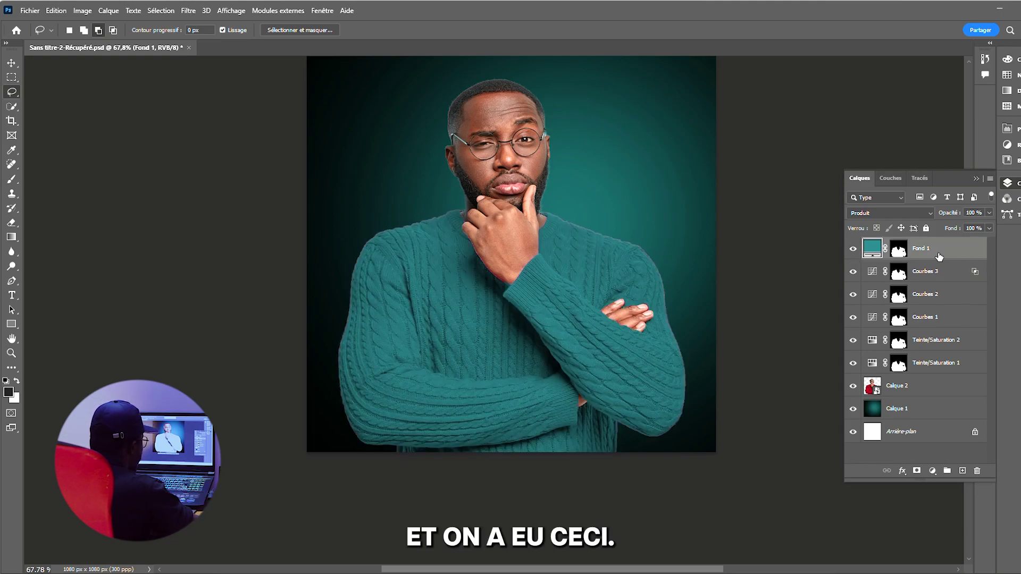
{"action": "left_click", "coordinate": [947, 388]}
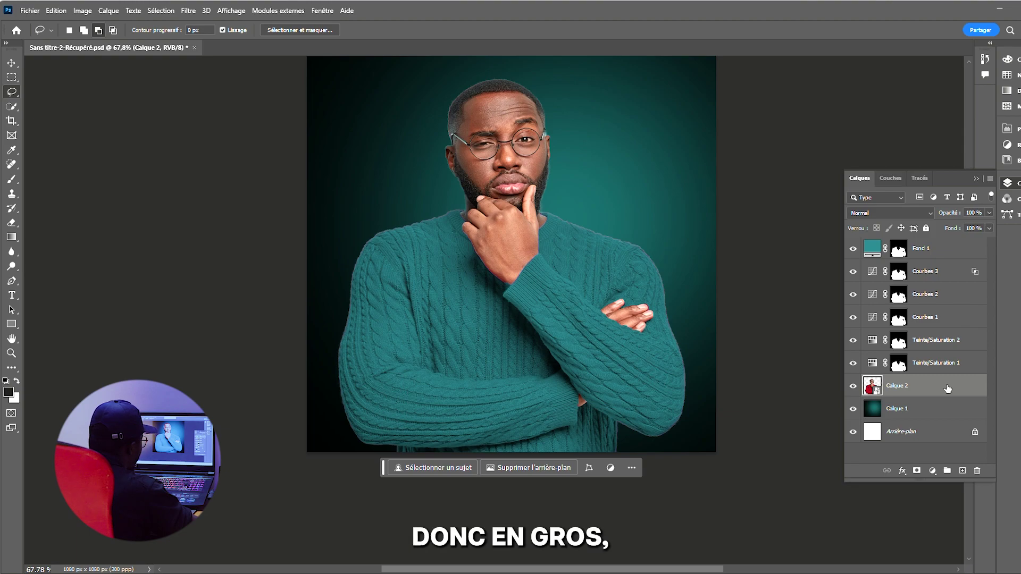